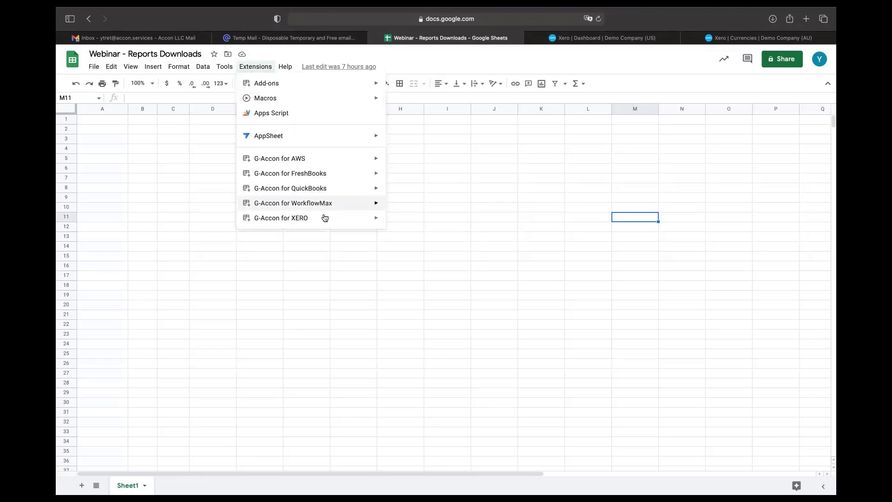
# Step: Start a Xero sign-in from the G-Accon for XERO menu and choose Connect to Xero
pyautogui.moveTo(324, 217)
pyautogui.click(397, 223)
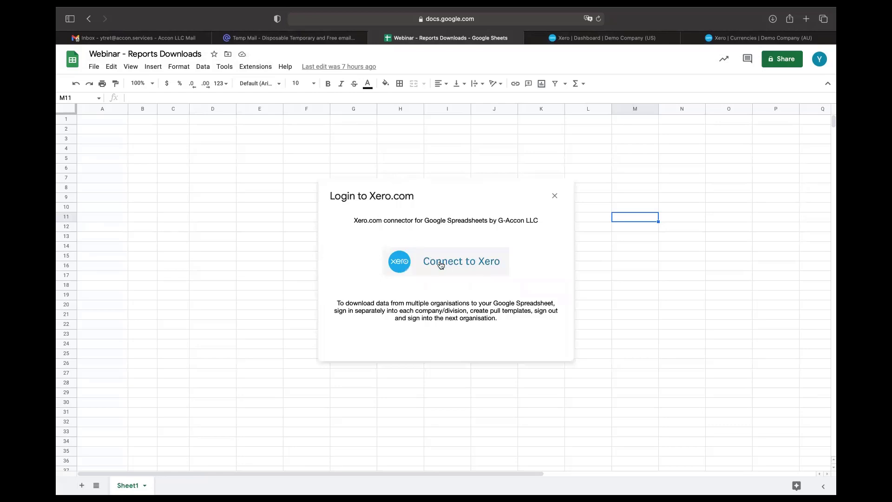
pyautogui.click(440, 264)
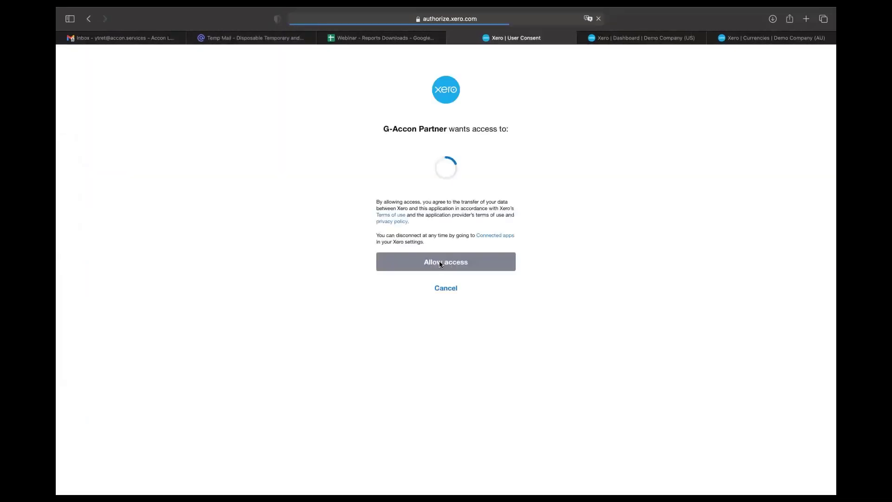
# Step: Pick Demo Company (AU) as the organisation, allow G-Accon access, and return to the spreadsheet
pyautogui.click(504, 170)
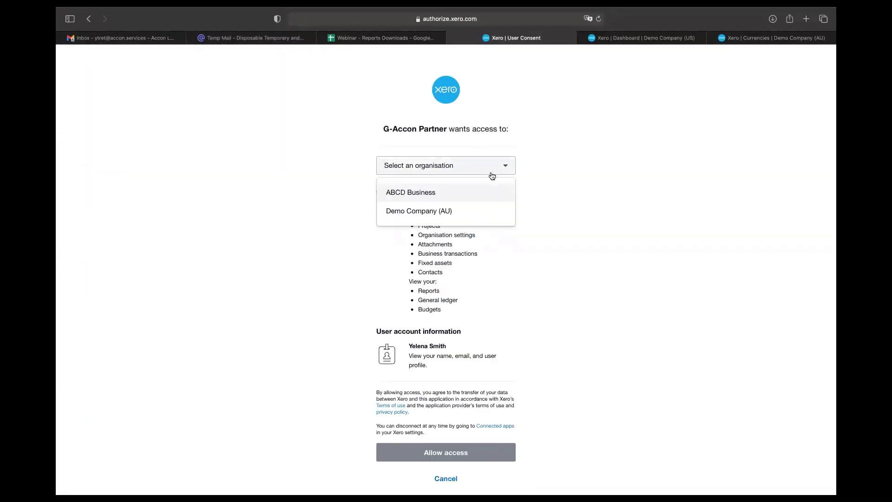
pyautogui.click(451, 211)
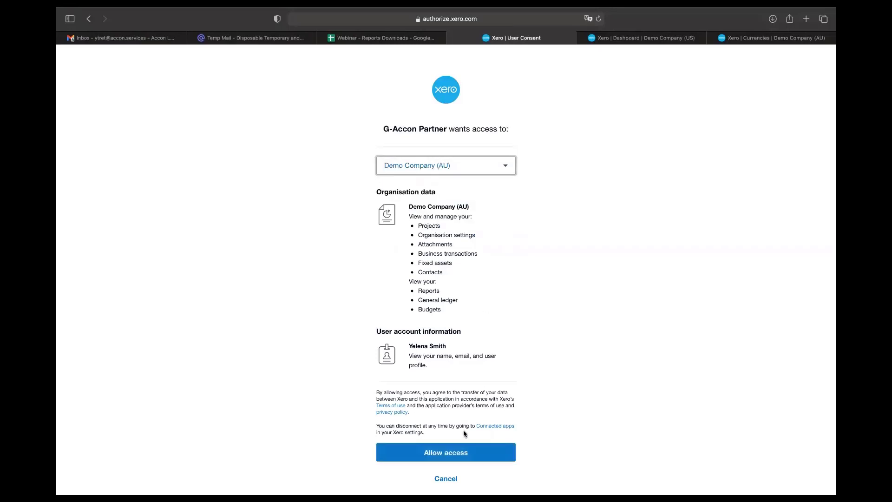
pyautogui.click(465, 459)
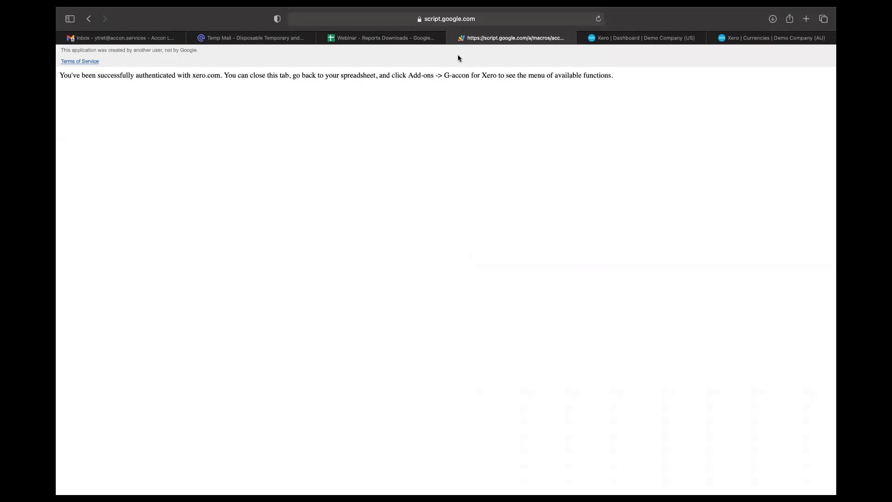
pyautogui.click(454, 38)
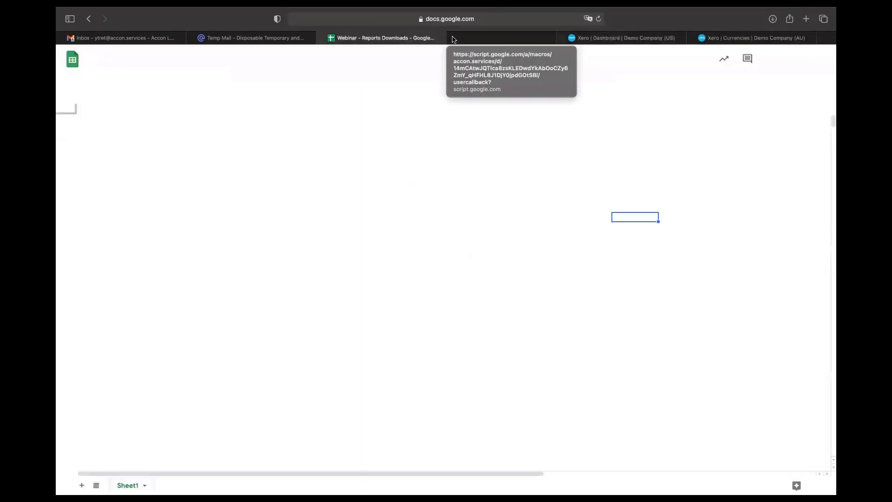
# Step: Sign the G-Accon connector out of Demo Company (AU)
pyautogui.click(263, 67)
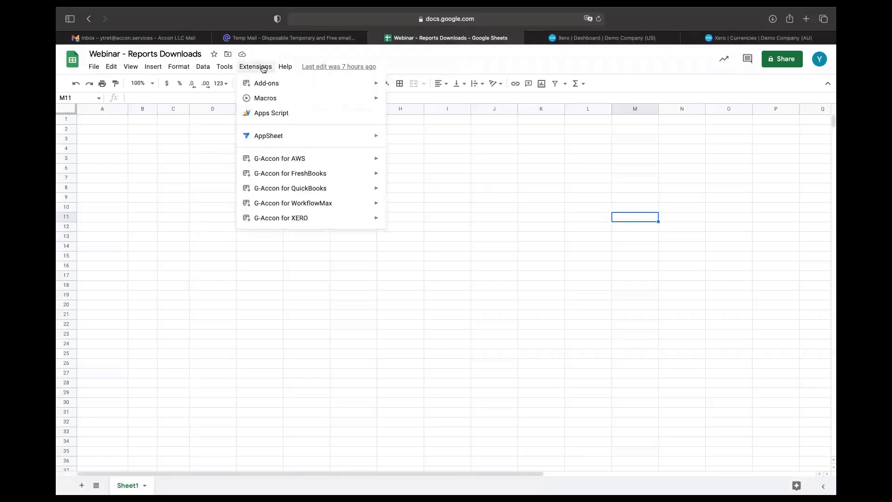
pyautogui.moveTo(363, 222)
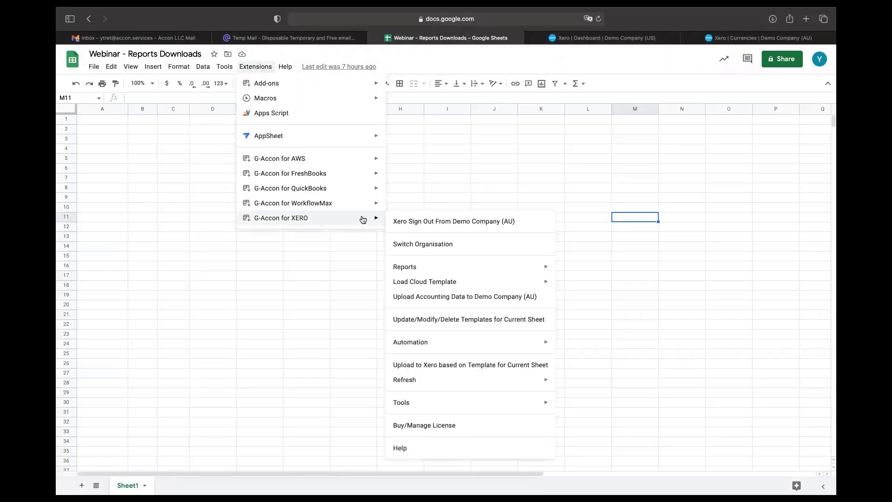
pyautogui.click(408, 222)
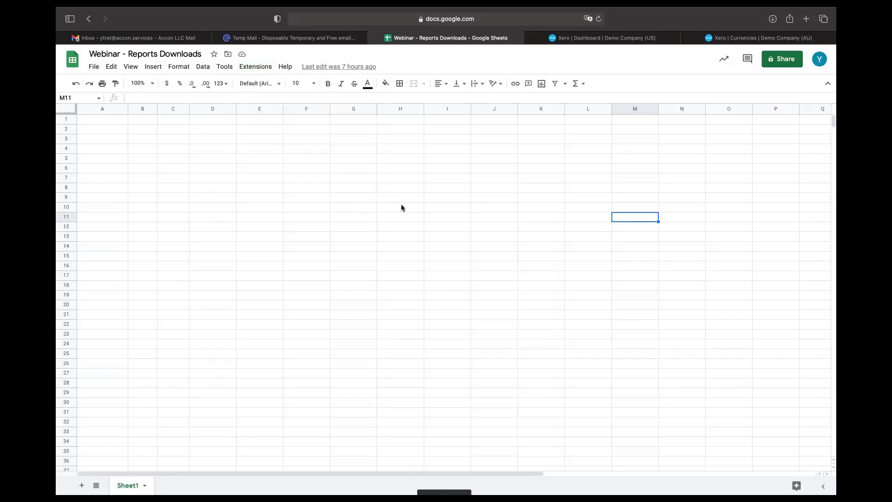
# Step: Start a fresh Xero sign-in and connect the spreadsheet to Xero again
pyautogui.click(265, 68)
pyautogui.moveTo(344, 220)
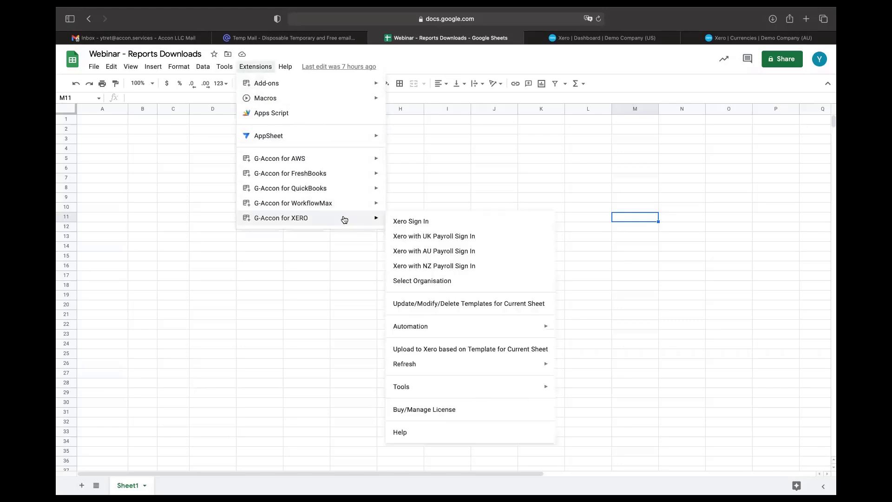
pyautogui.click(401, 221)
pyautogui.click(486, 263)
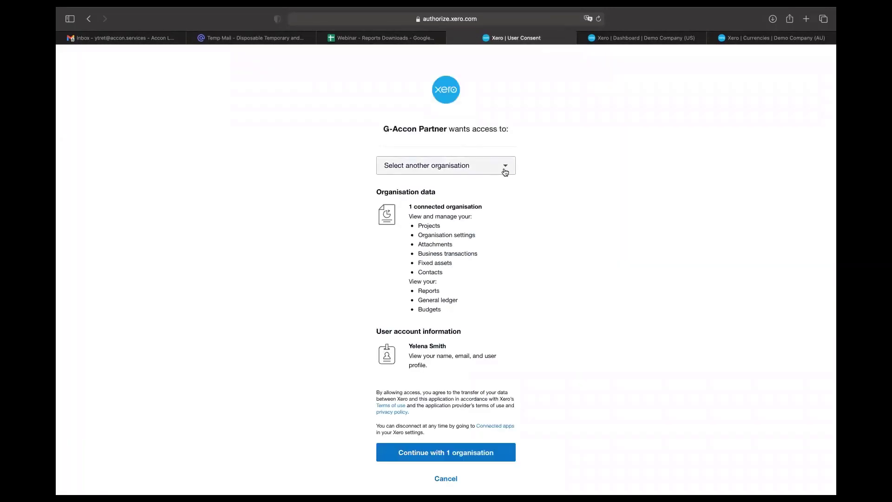
# Step: Pick ABCD Business as the organisation, allow G-Accon access, and return to the spreadsheet
pyautogui.click(504, 168)
pyautogui.click(455, 191)
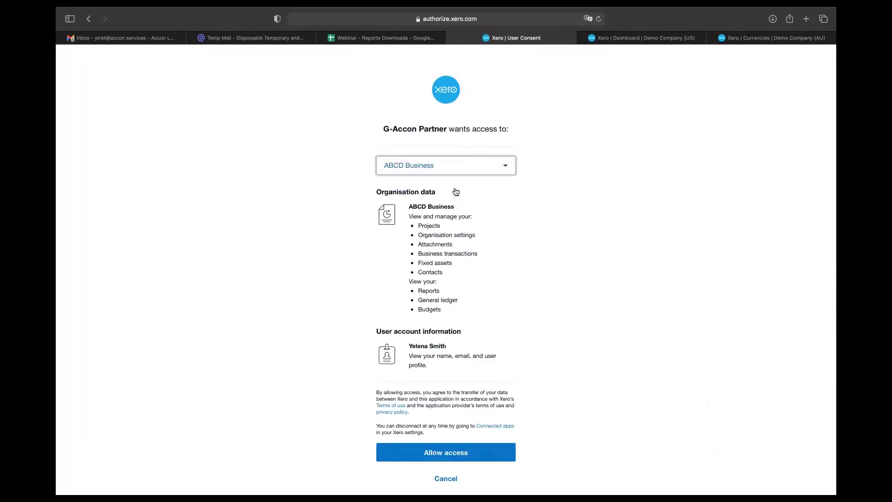
pyautogui.click(478, 456)
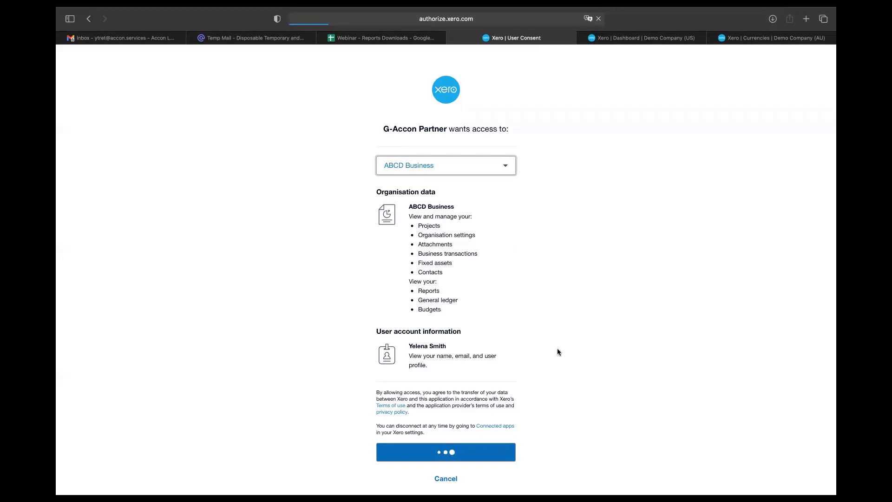
pyautogui.click(460, 37)
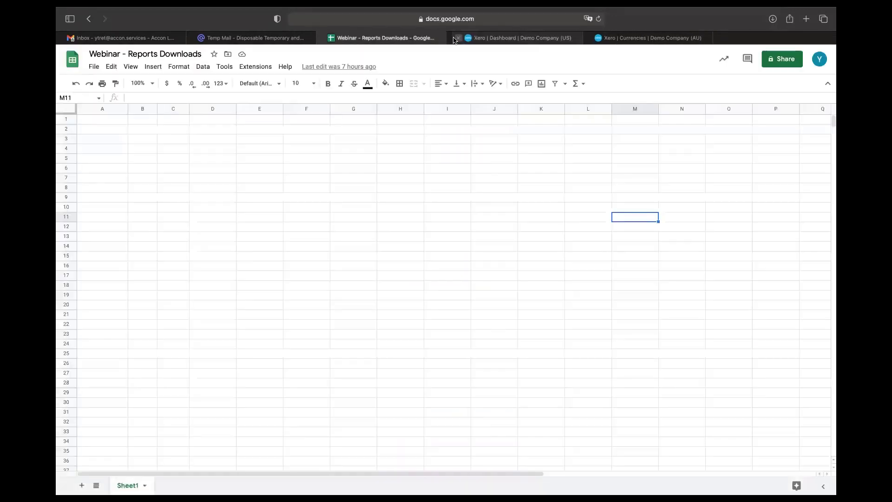
# Step: Use Switch Organisation to make Demo Company (AU) the connector's active Xero organisation
pyautogui.click(257, 66)
pyautogui.moveTo(343, 218)
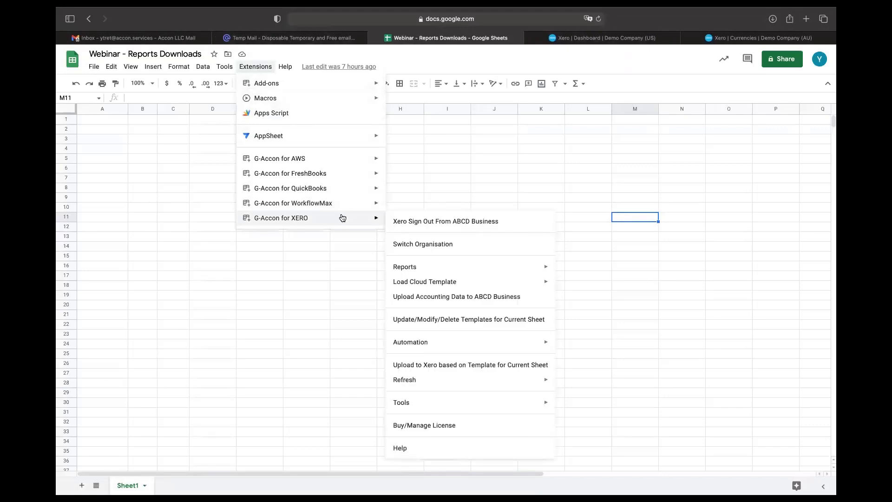
pyautogui.click(423, 245)
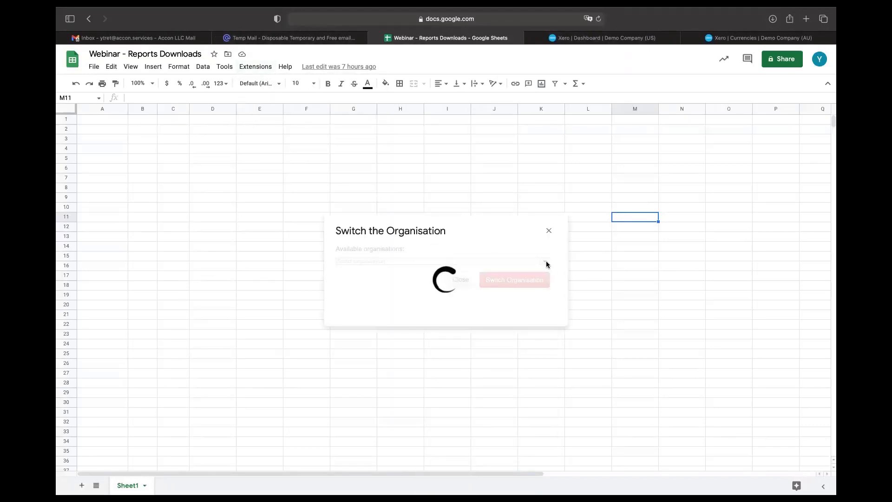
pyautogui.click(546, 263)
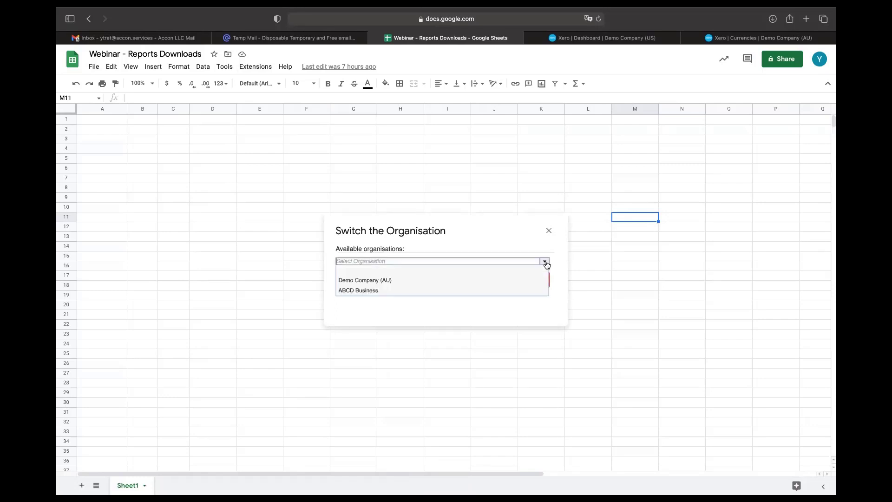
pyautogui.click(455, 285)
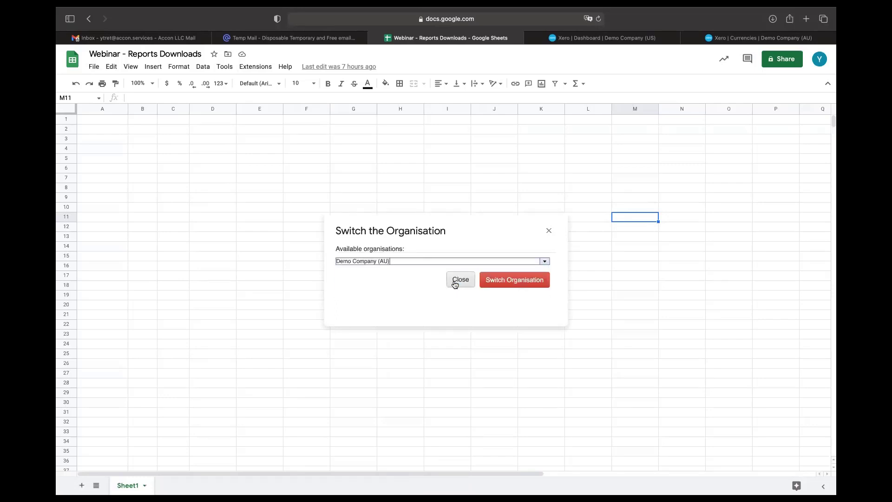
pyautogui.click(543, 281)
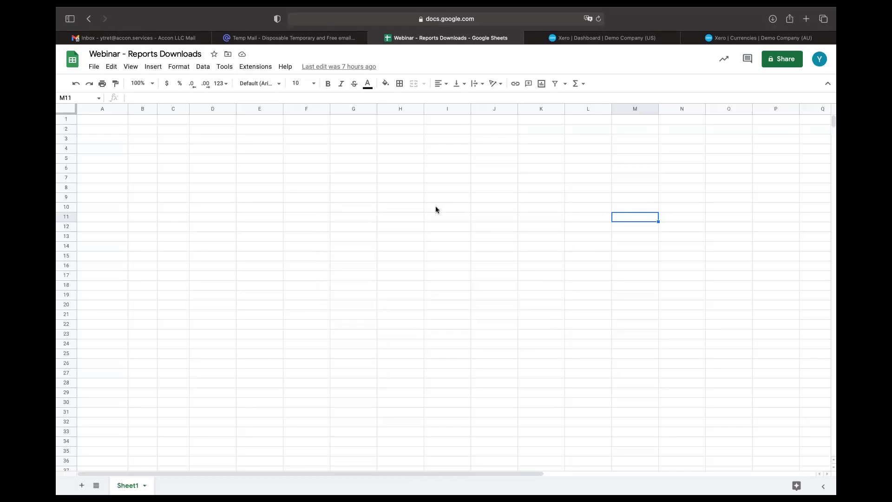
# Step: Open the Standard Reports template builder under G-Accon for XERO > Reports
pyautogui.click(265, 70)
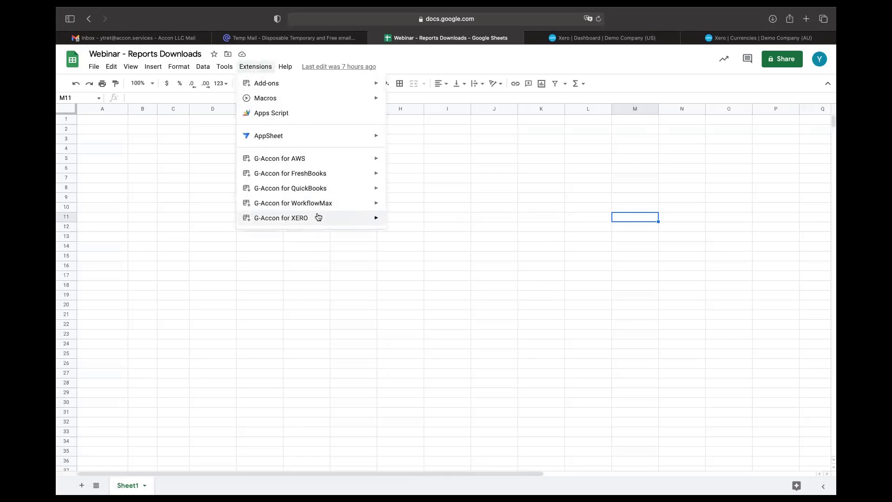
pyautogui.moveTo(319, 219)
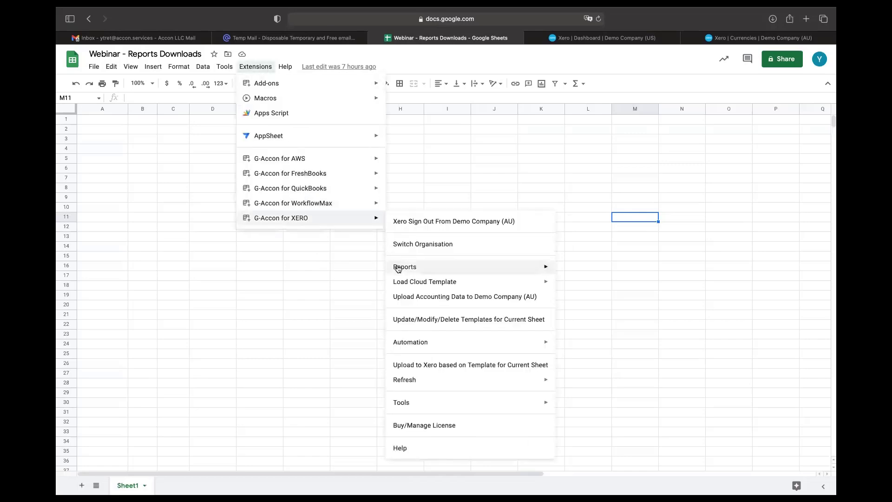
pyautogui.moveTo(399, 268)
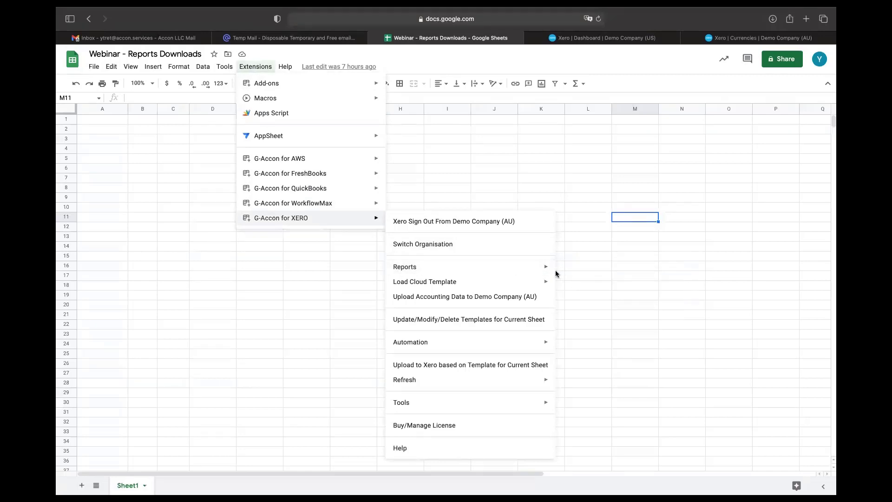
pyautogui.moveTo(554, 274)
pyautogui.click(588, 286)
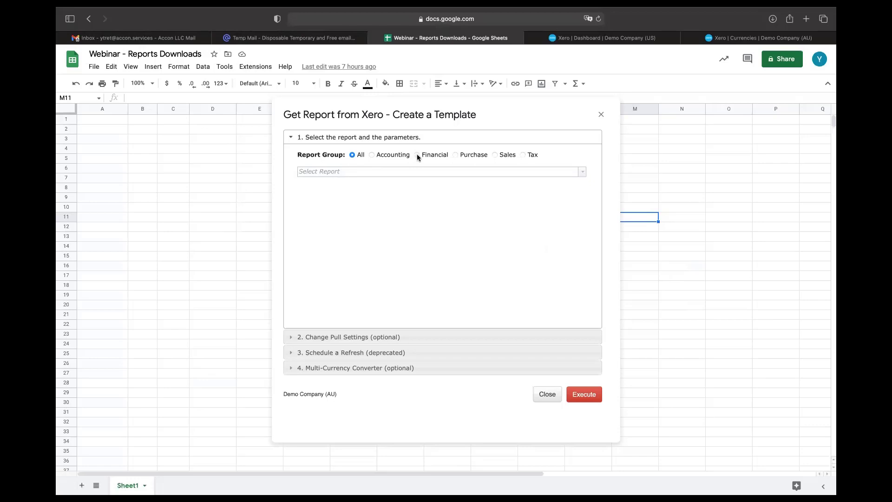
# Step: Choose Profit And Loss from the Select Report list
pyautogui.click(583, 172)
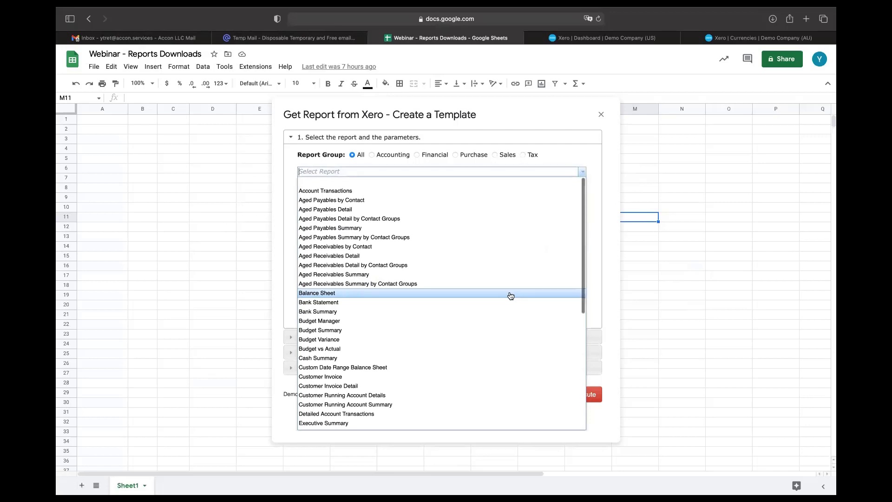
pyautogui.scroll(-3, 511, 296)
pyautogui.scroll(-4, 510, 296)
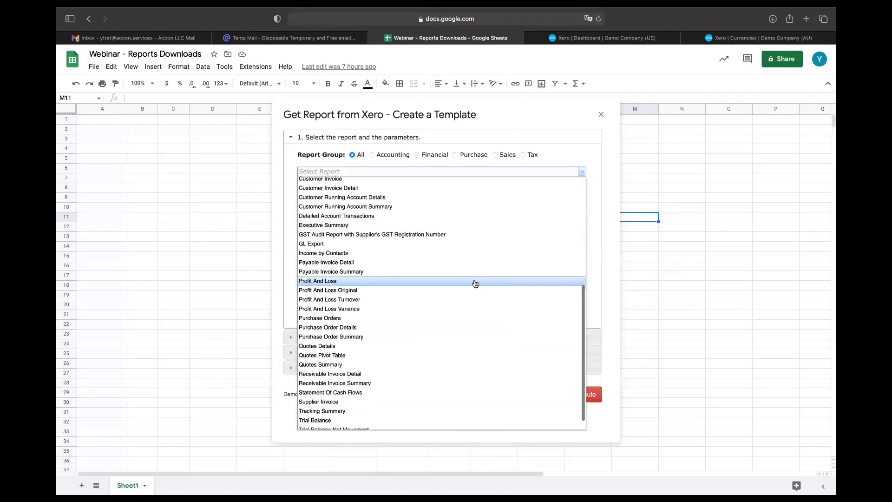
pyautogui.click(475, 282)
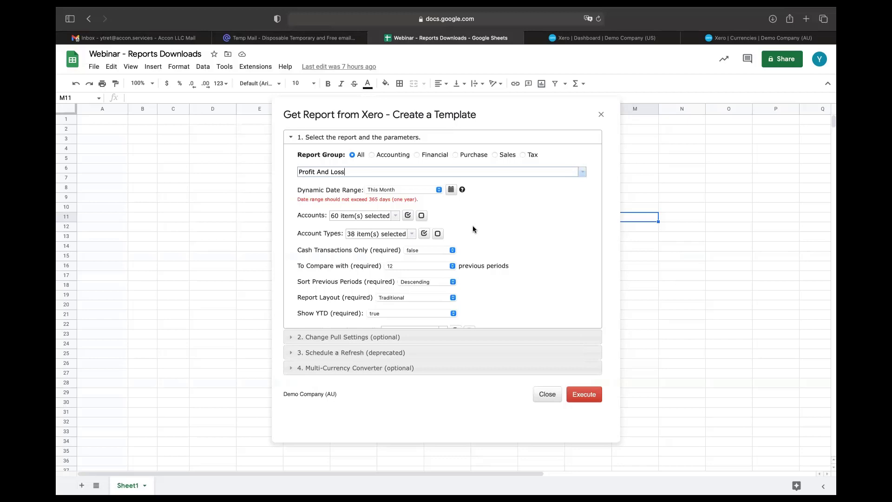
# Step: Switch the Profit And Loss template to a static 1 Jun–30 Jun 2022 date range
pyautogui.click(451, 189)
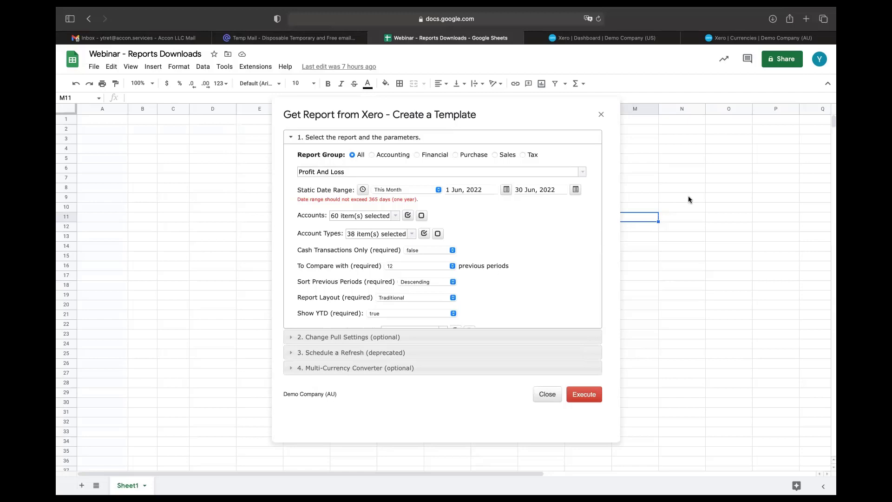
pyautogui.click(686, 130)
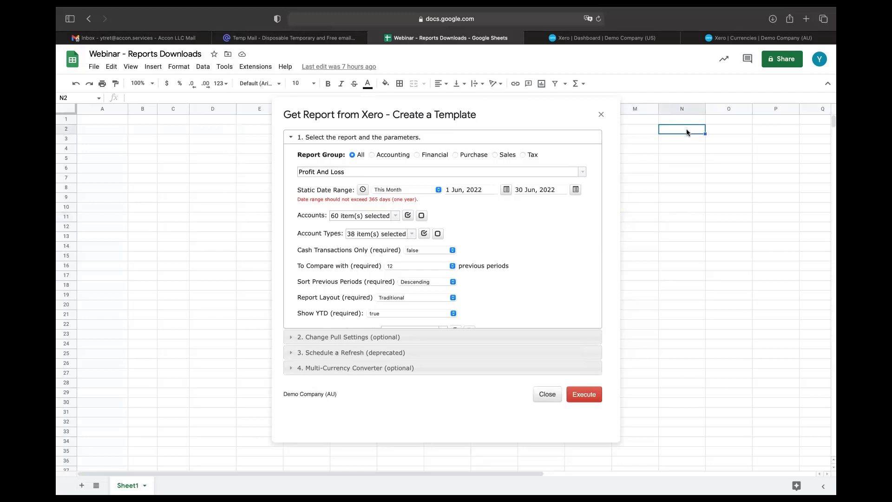
# Step: Enter =today()+2 in N2 and =N2+5 in O2 as helper dates
pyautogui.write('=')
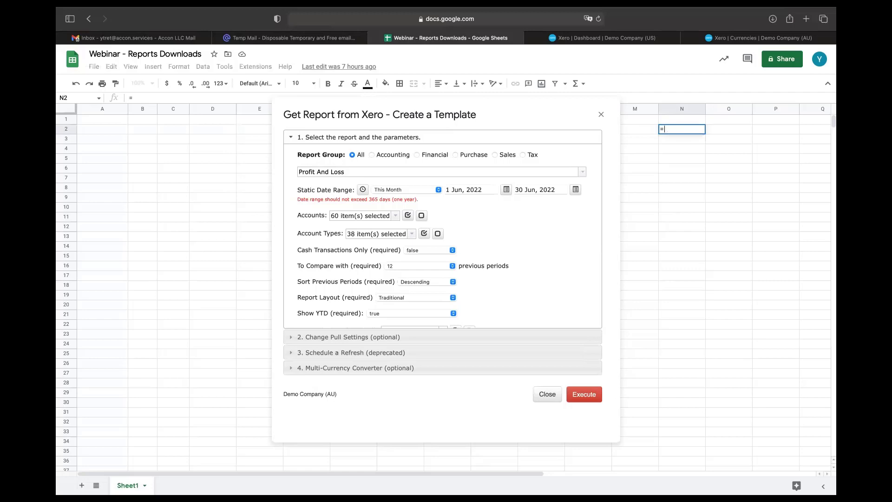
pyautogui.write('today')
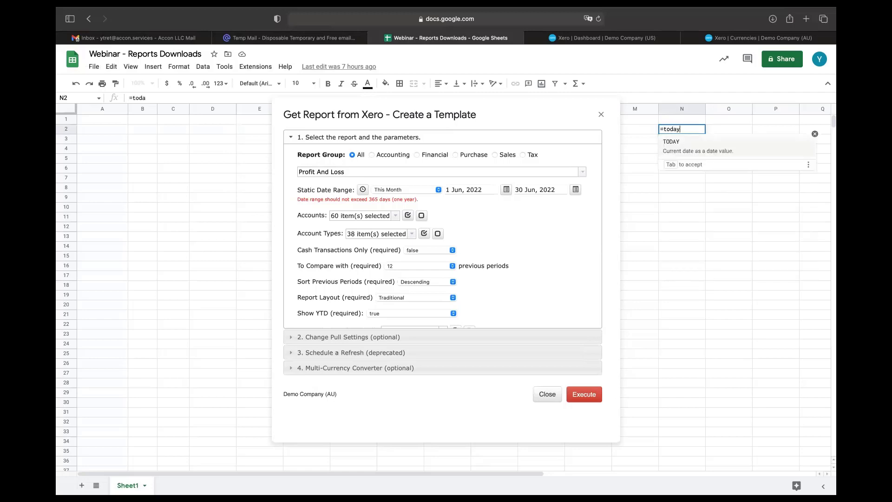
pyautogui.write('()+2')
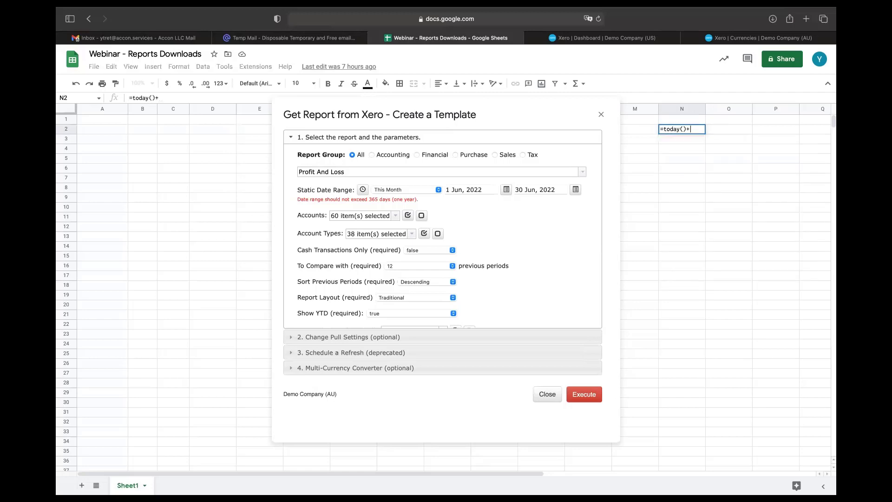
pyautogui.click(724, 130)
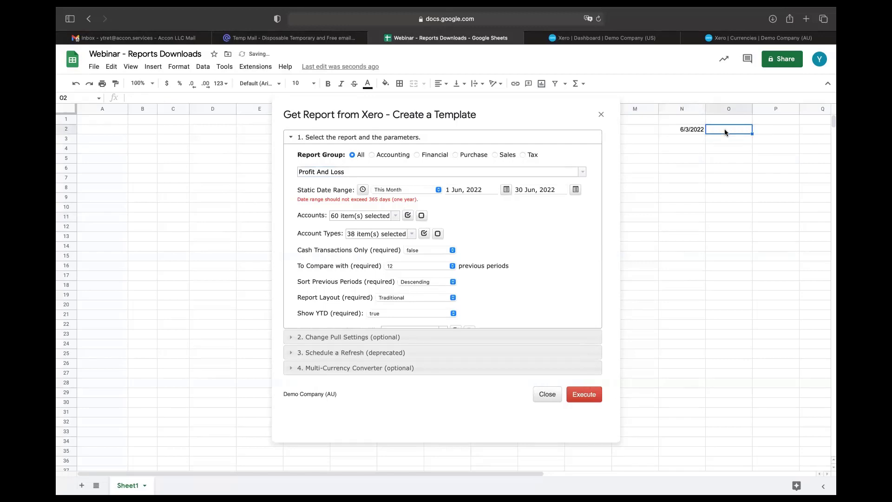
pyautogui.write('=')
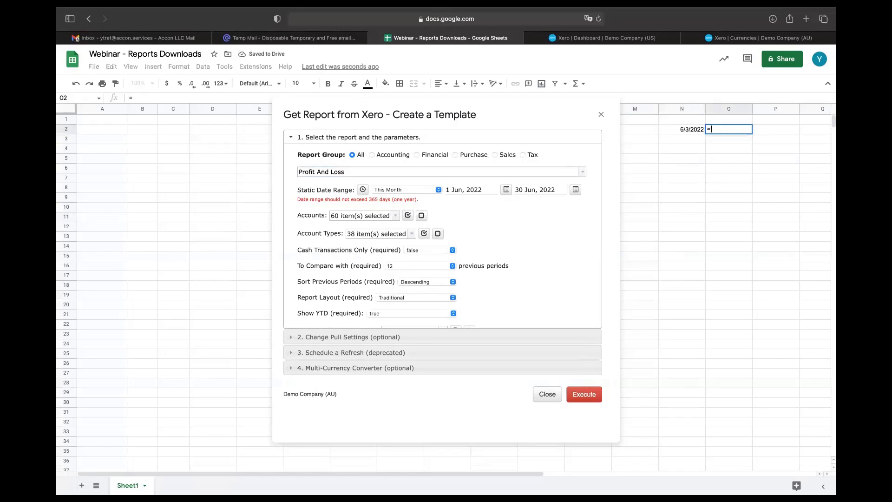
pyautogui.click(693, 130)
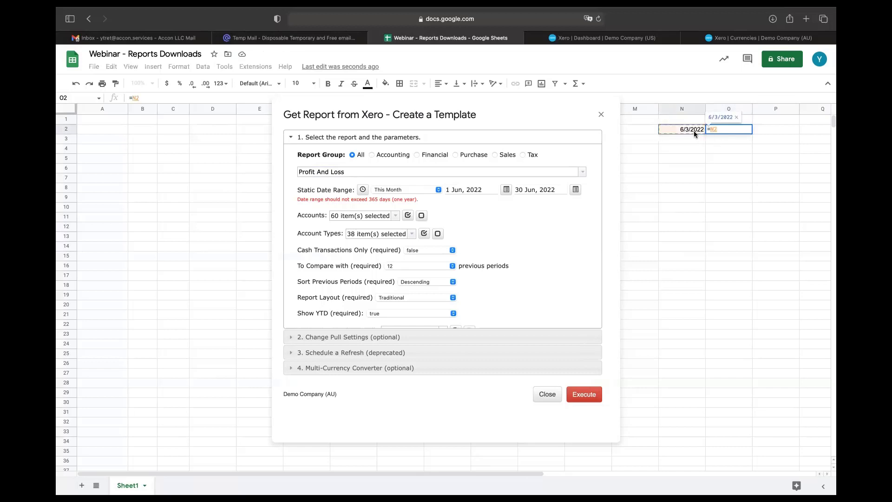
pyautogui.write('+5')
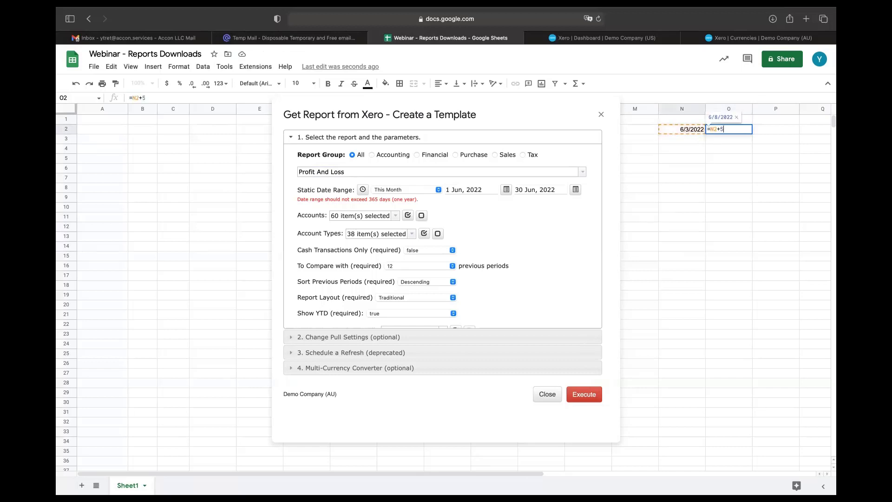
pyautogui.press('Return')
pyautogui.click(699, 129)
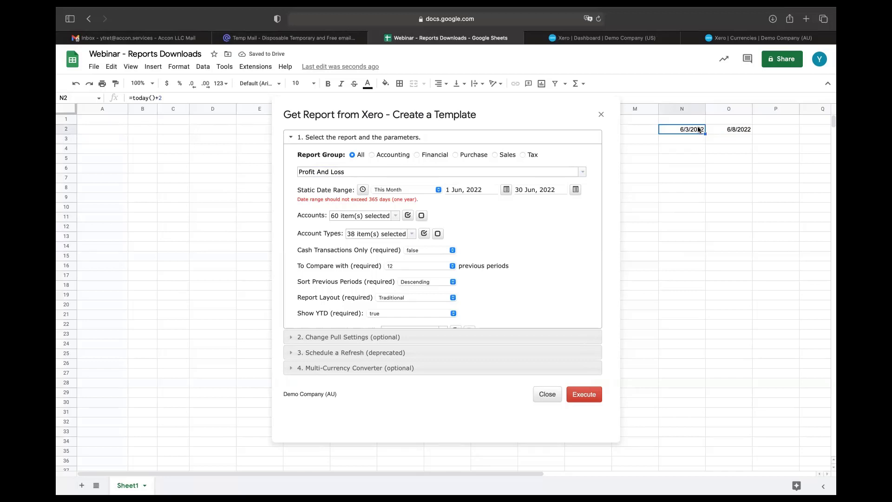
# Step: Link the report's start date to cell 'Sheet1'!N2
pyautogui.click(507, 190)
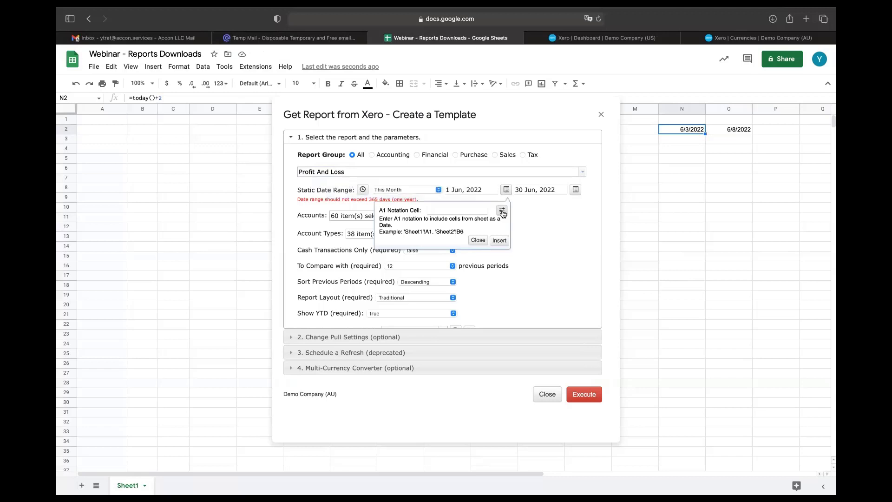
pyautogui.click(502, 212)
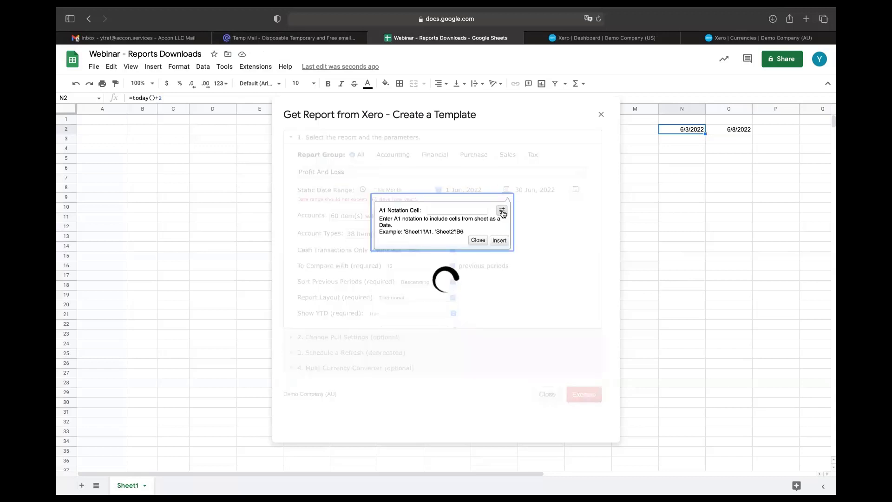
pyautogui.click(501, 241)
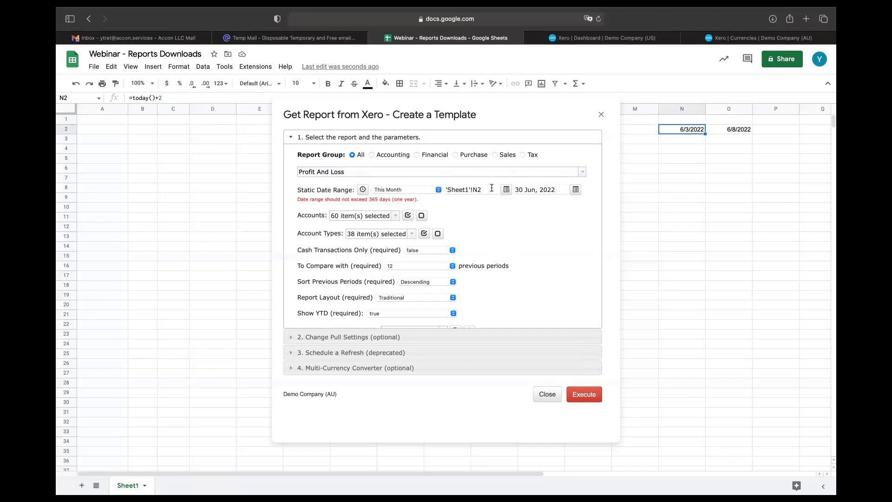
# Step: Link the report's end date to cell 'Sheet1'!O2
pyautogui.click(738, 131)
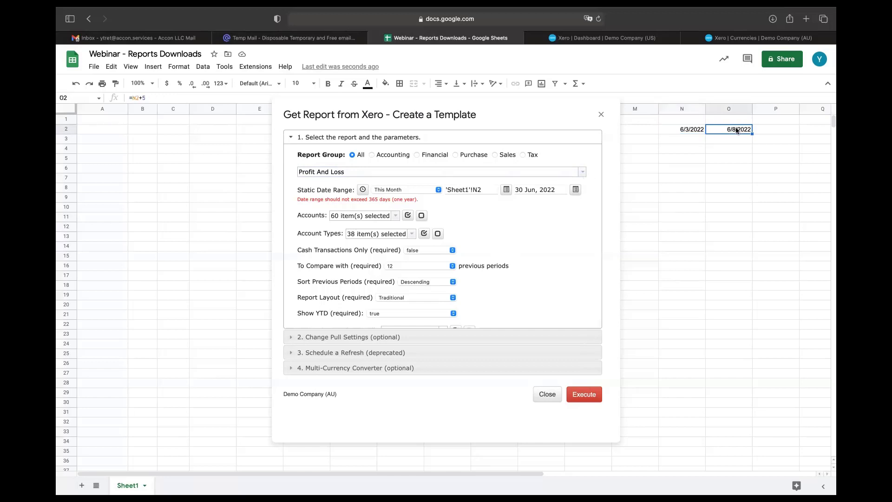
pyautogui.click(576, 191)
pyautogui.click(572, 211)
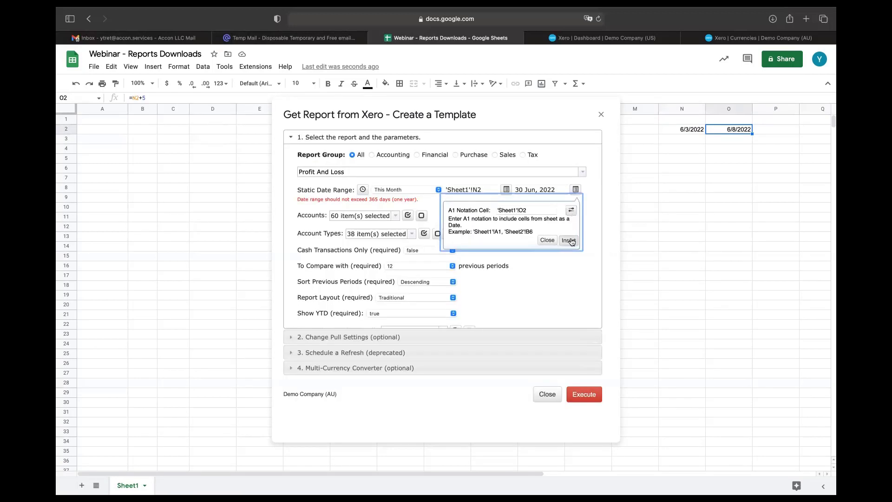
pyautogui.click(571, 240)
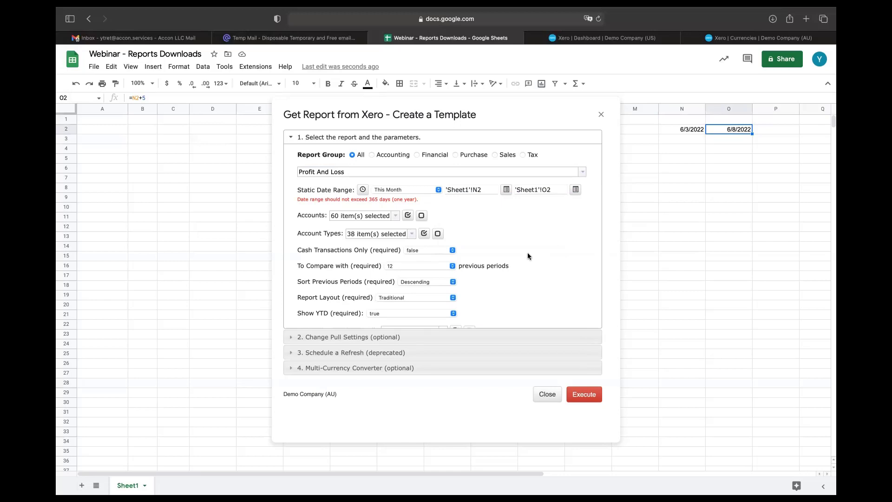
# Step: Keep the Traditional layout and execute the Profit And Loss report into a new sheet
pyautogui.scroll(-2, 527, 253)
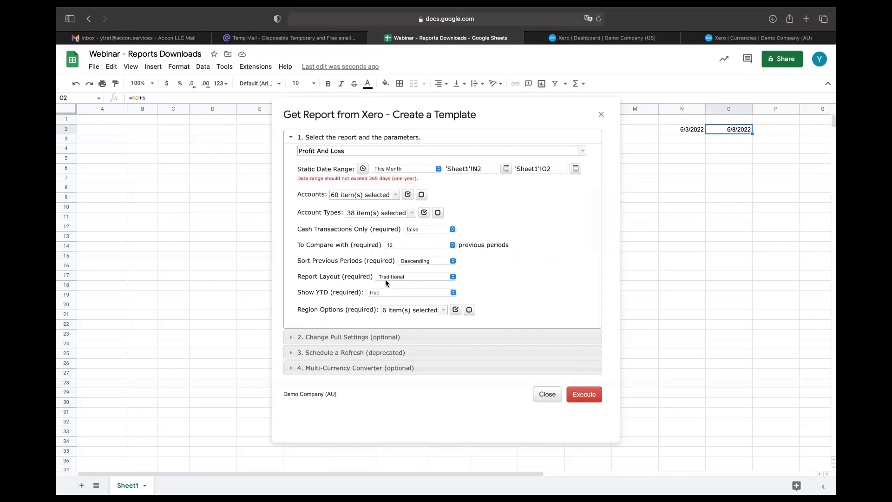
pyautogui.click(453, 277)
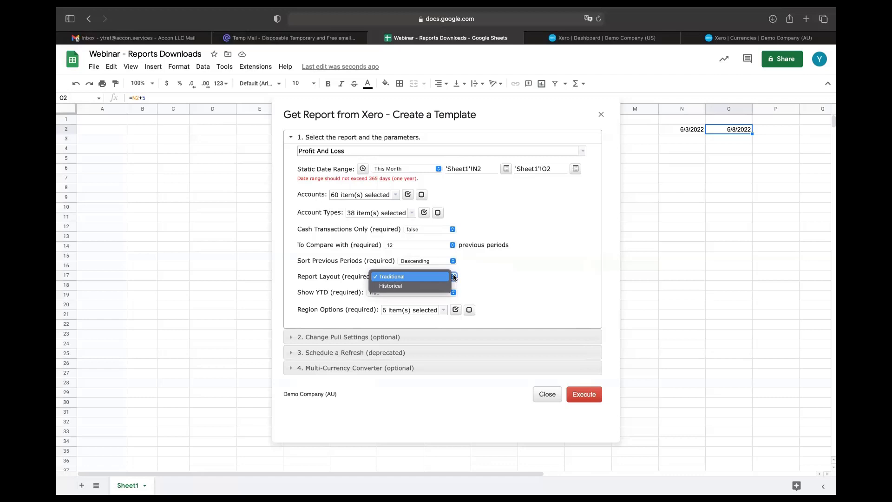
pyautogui.click(518, 270)
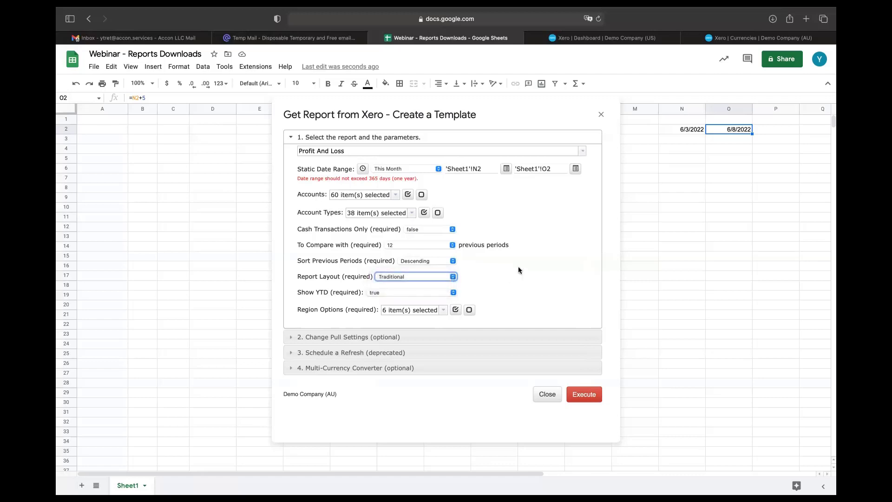
pyautogui.click(591, 398)
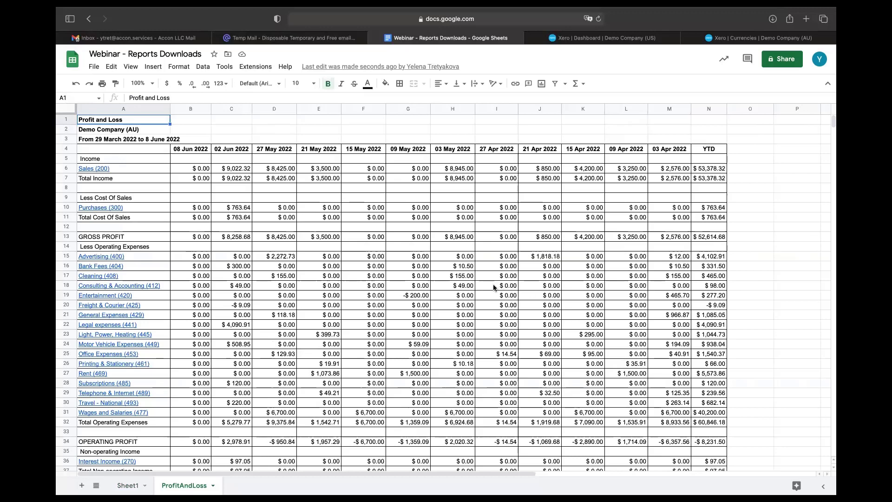
# Step: Open G-Accon for XERO's Update/Modify/Delete Templates for Current Sheet
pyautogui.click(255, 67)
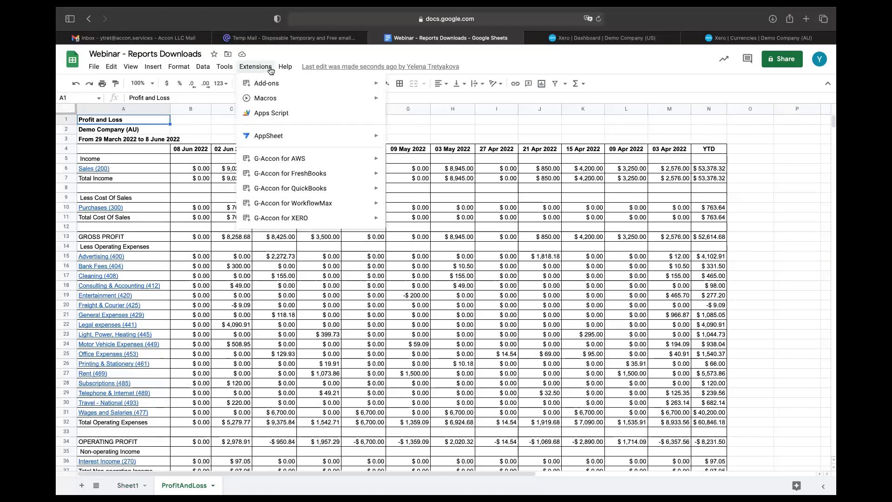
pyautogui.moveTo(326, 218)
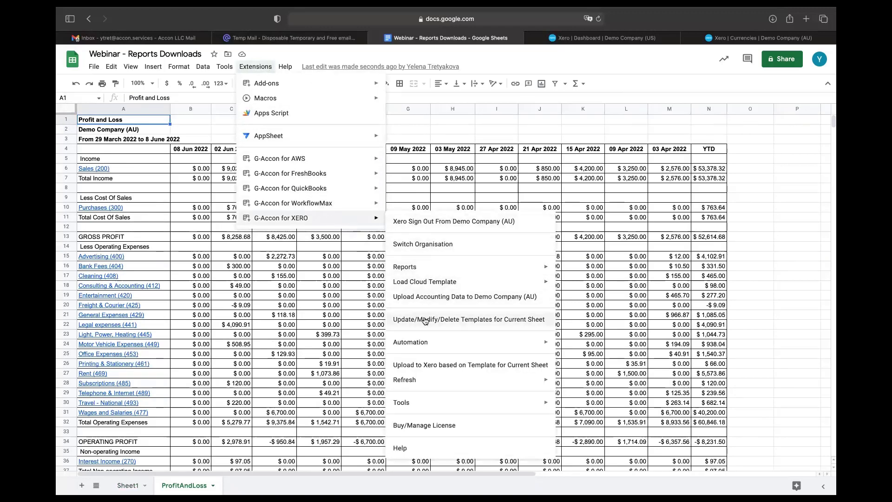
pyautogui.click(424, 320)
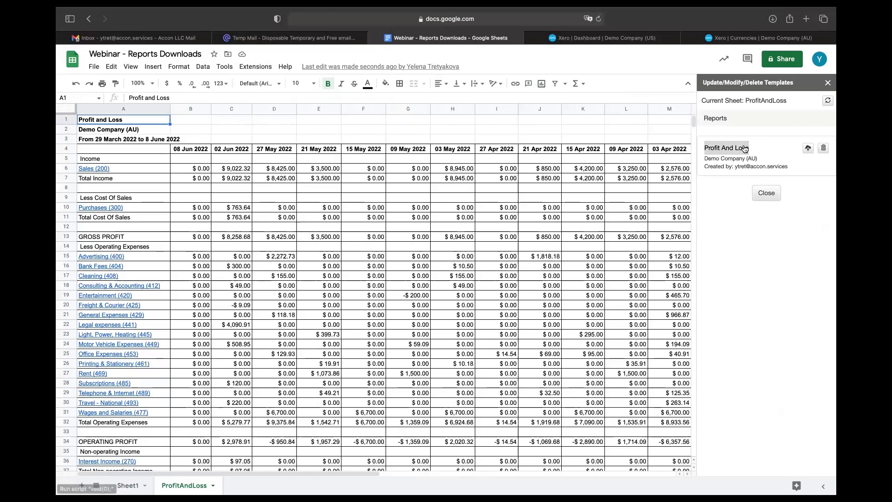
# Step: Switch the Profit And Loss template to a dynamic range comparing 15 periods, rerun it, close the panel
pyautogui.click(744, 150)
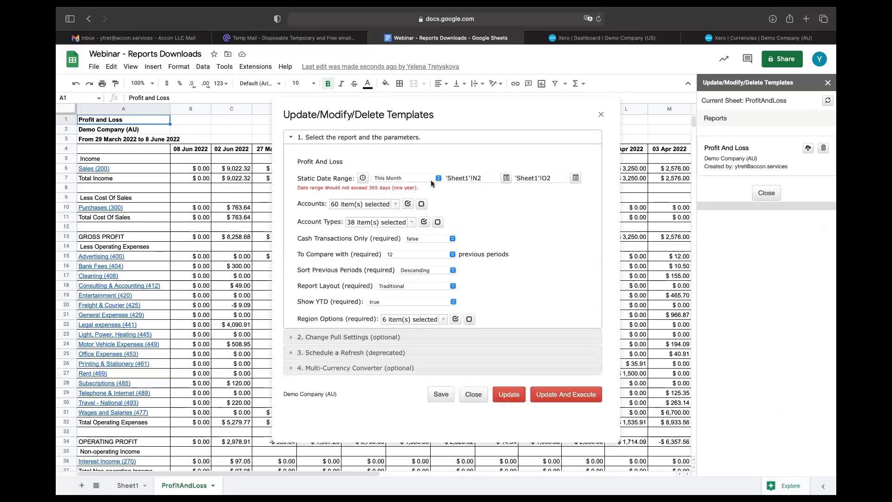
pyautogui.click(362, 178)
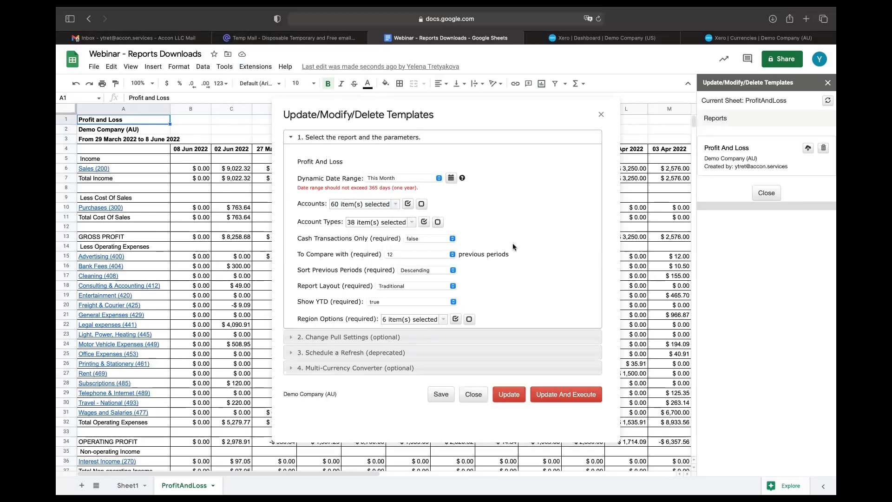
pyautogui.click(452, 254)
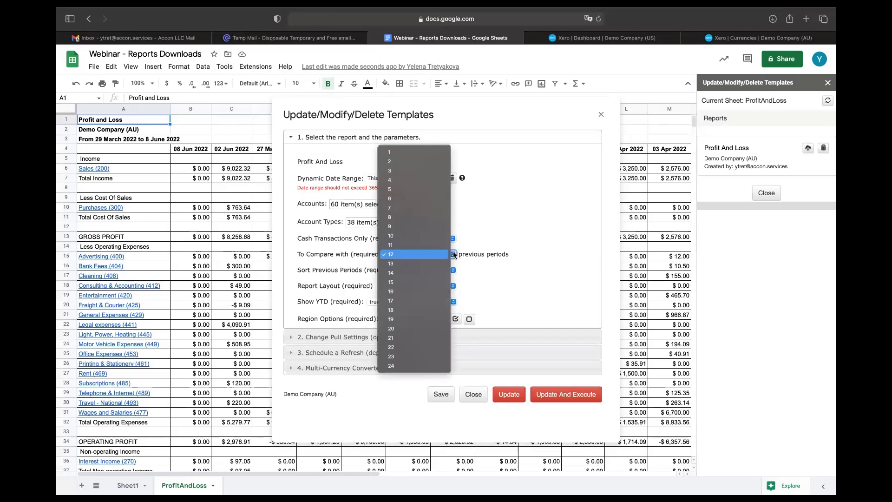
pyautogui.click(437, 282)
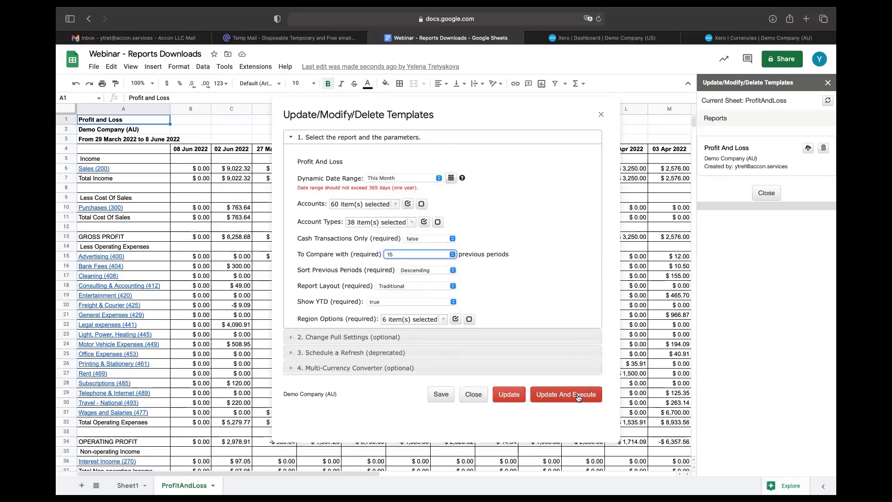
pyautogui.click(579, 395)
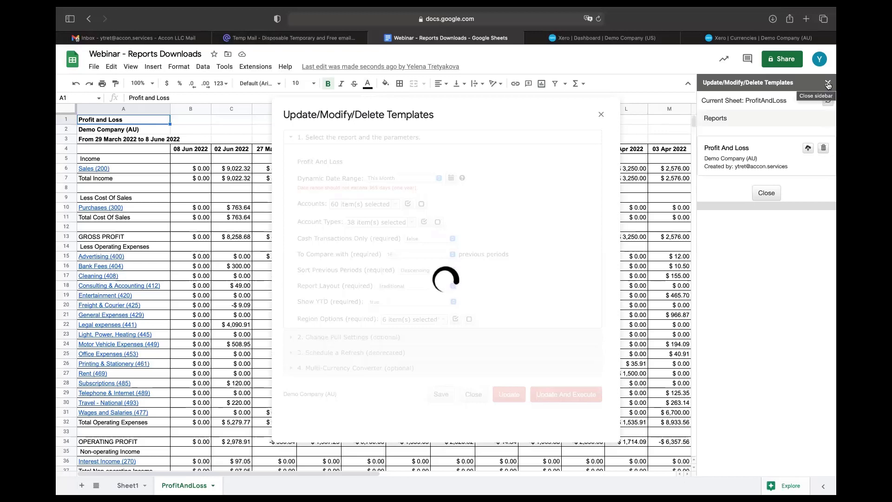
pyautogui.click(828, 84)
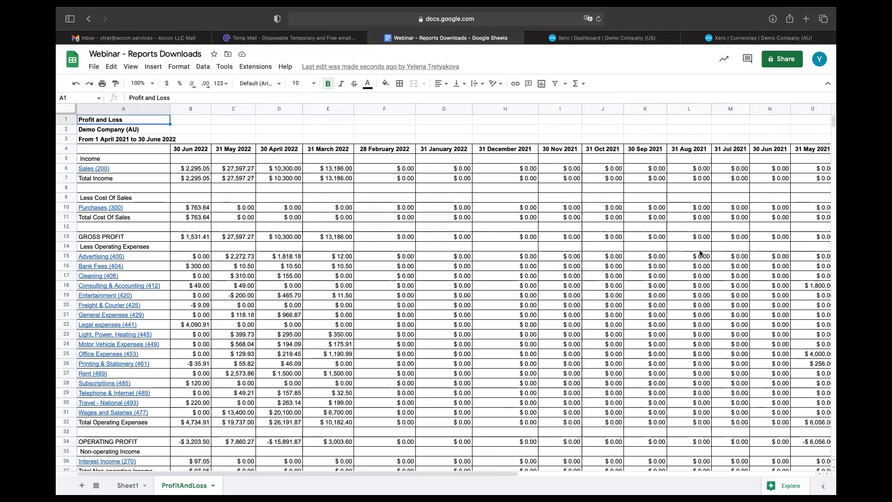
# Step: Launch G-Accon's Reports Designer > Design Accounting Reports for Xero
pyautogui.hscroll(5, 700, 253)
pyautogui.hscroll(-5, 700, 253)
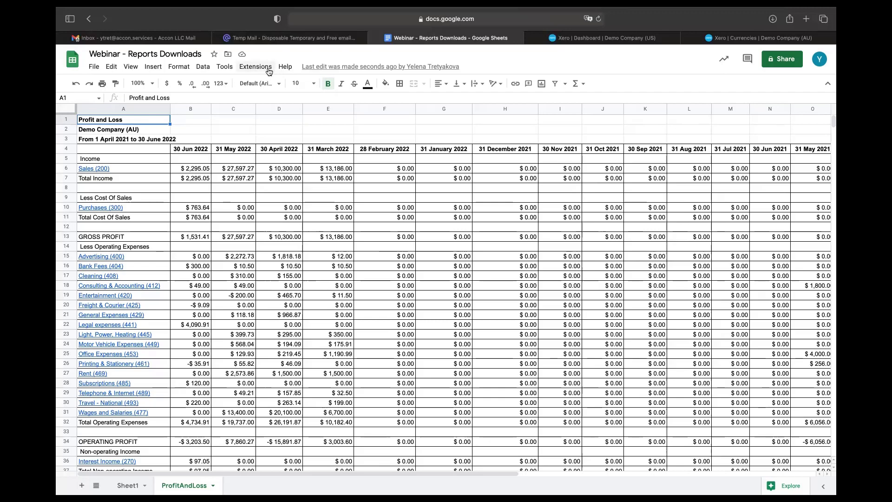
pyautogui.click(255, 67)
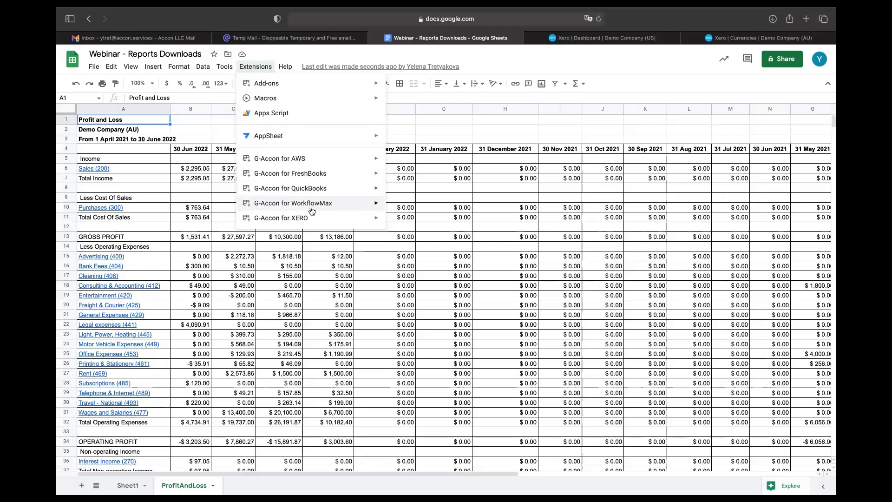
pyautogui.moveTo(315, 220)
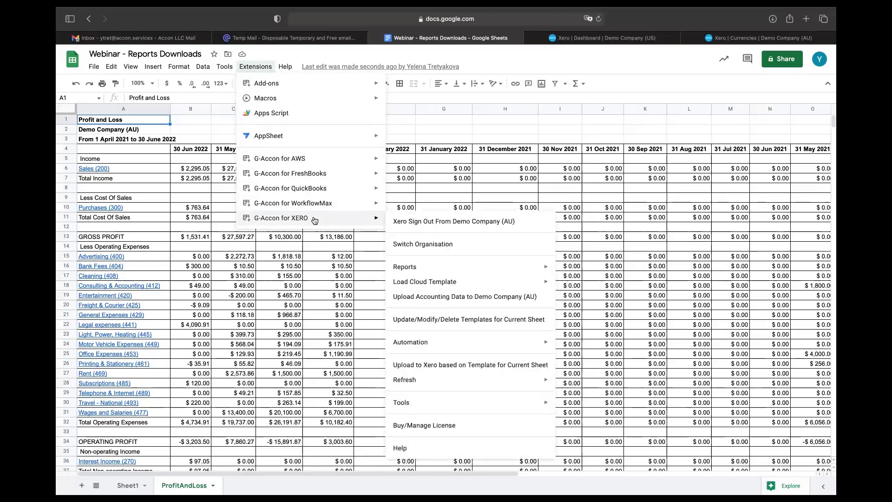
pyautogui.moveTo(409, 268)
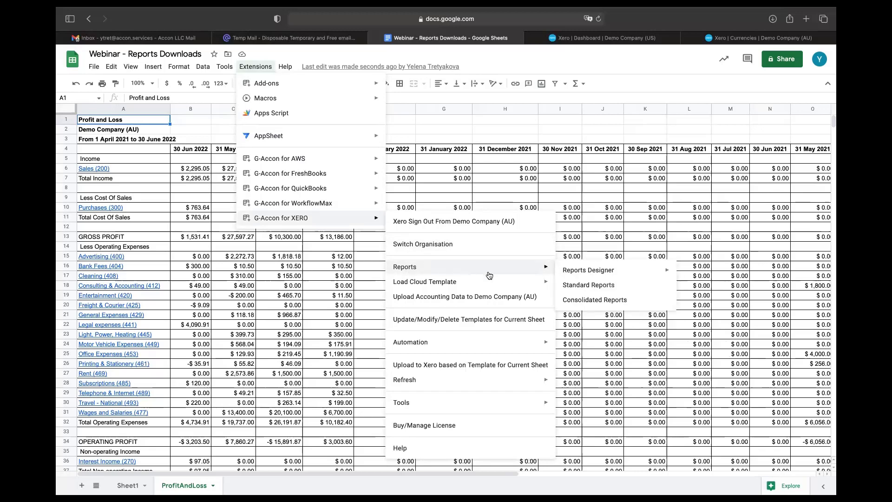
pyautogui.moveTo(626, 274)
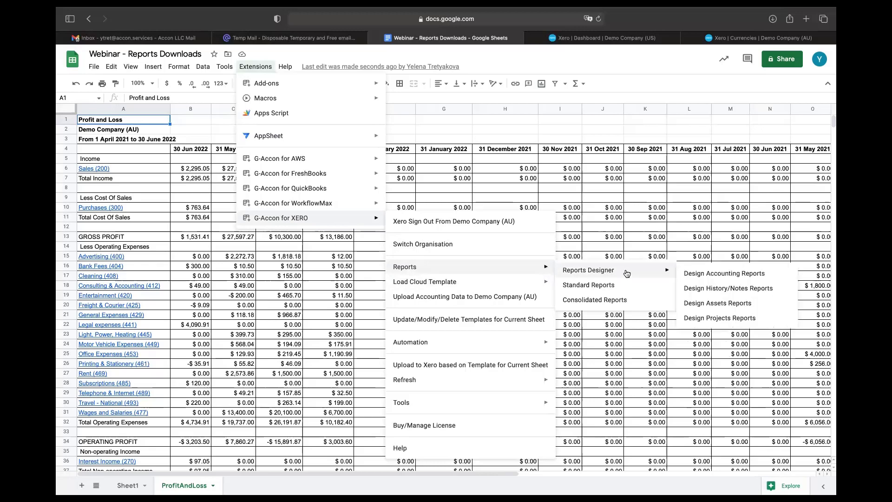
pyautogui.click(691, 274)
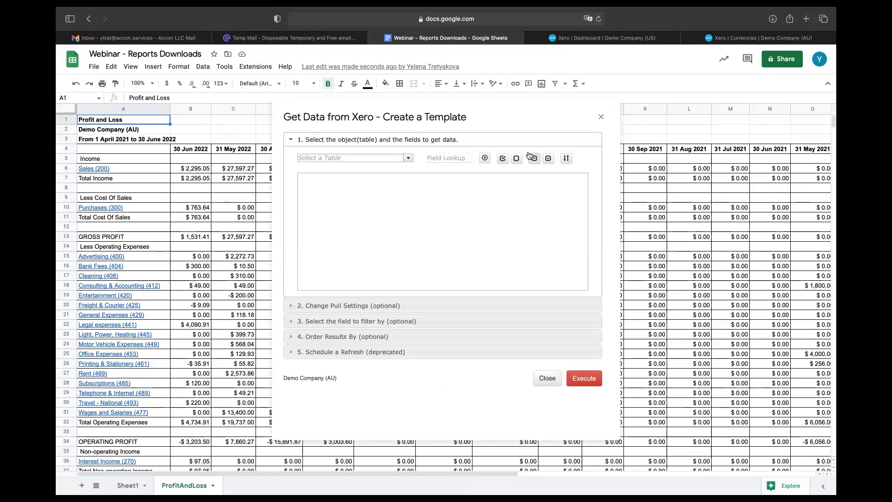
# Step: Pick Invoices from the Select a Table list
pyautogui.click(408, 159)
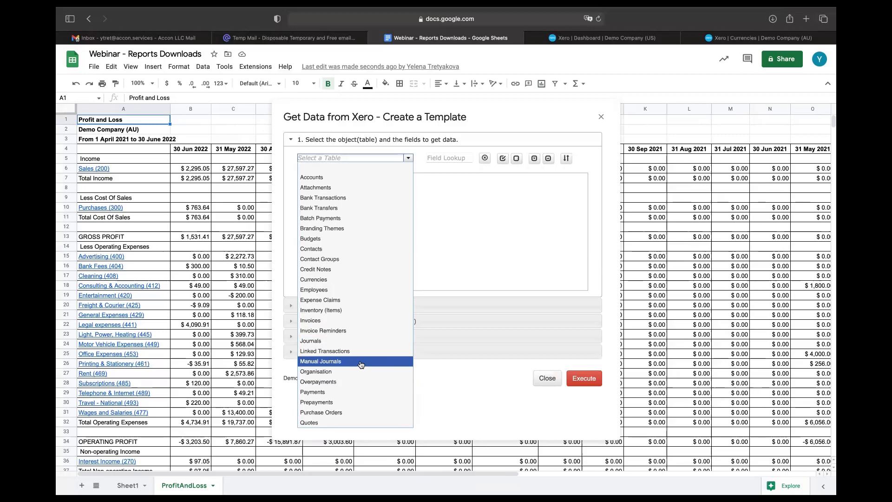
pyautogui.click(345, 323)
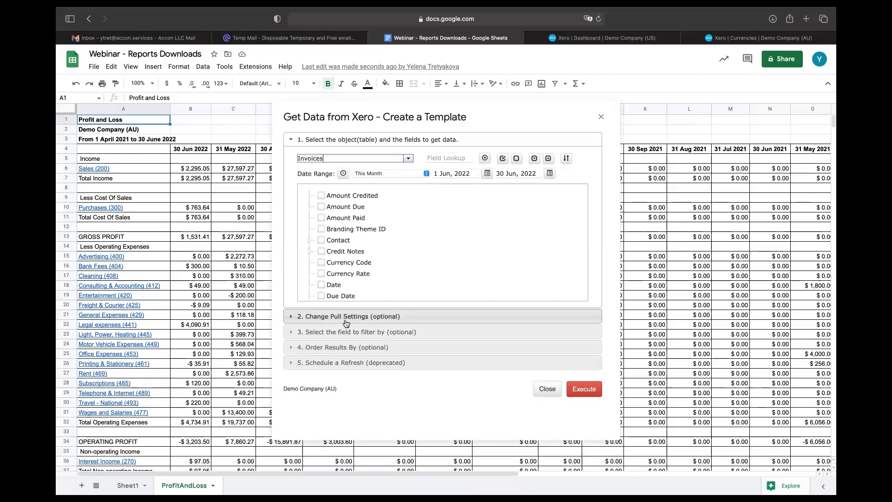
# Step: Keep a fixed date range and set its start date to 1 Aug 2021
pyautogui.click(343, 174)
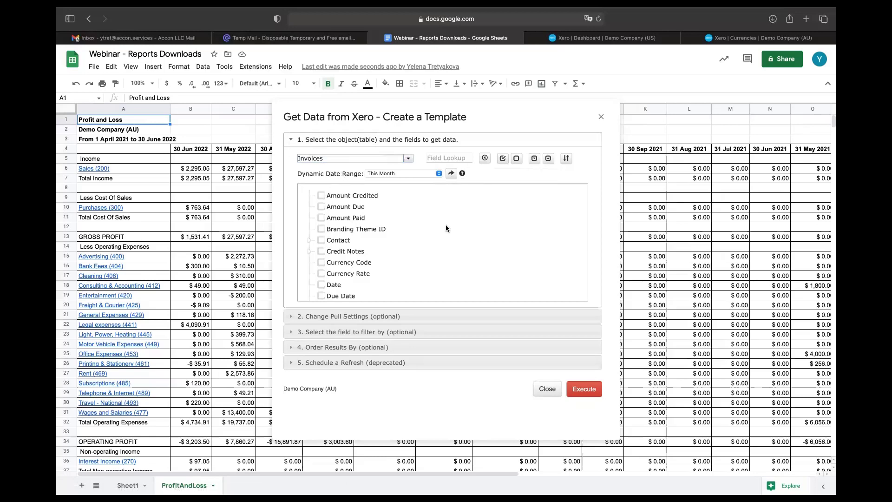
pyautogui.click(452, 175)
pyautogui.click(465, 174)
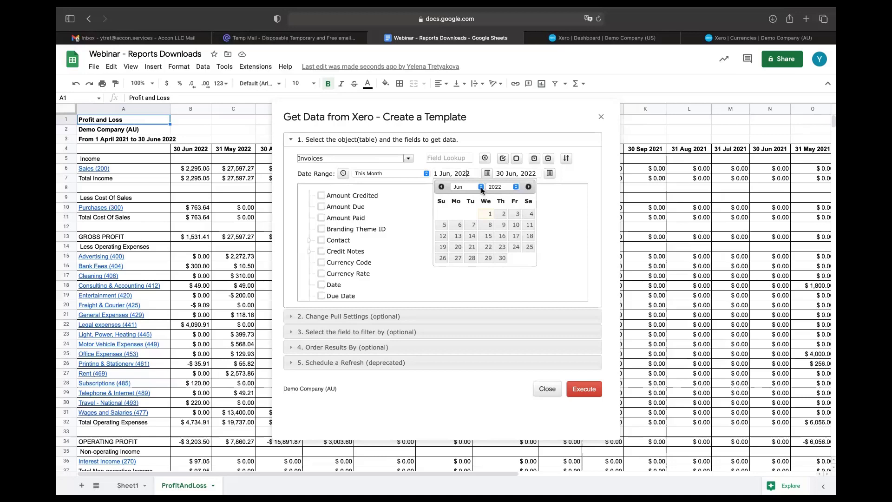
pyautogui.click(515, 186)
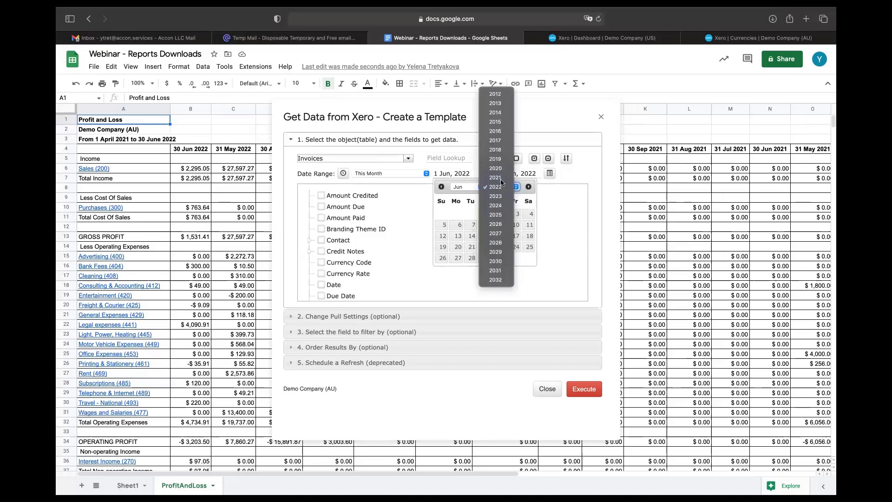
pyautogui.click(502, 182)
pyautogui.click(481, 186)
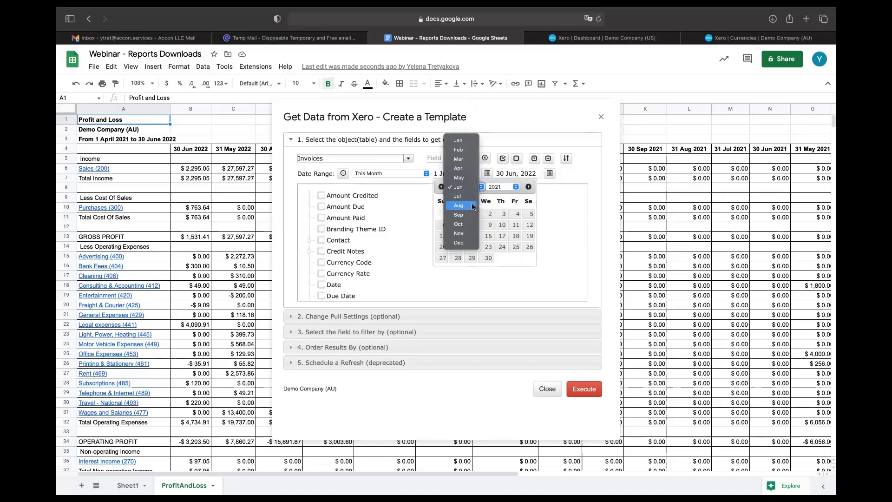
pyautogui.click(474, 205)
pyautogui.click(442, 215)
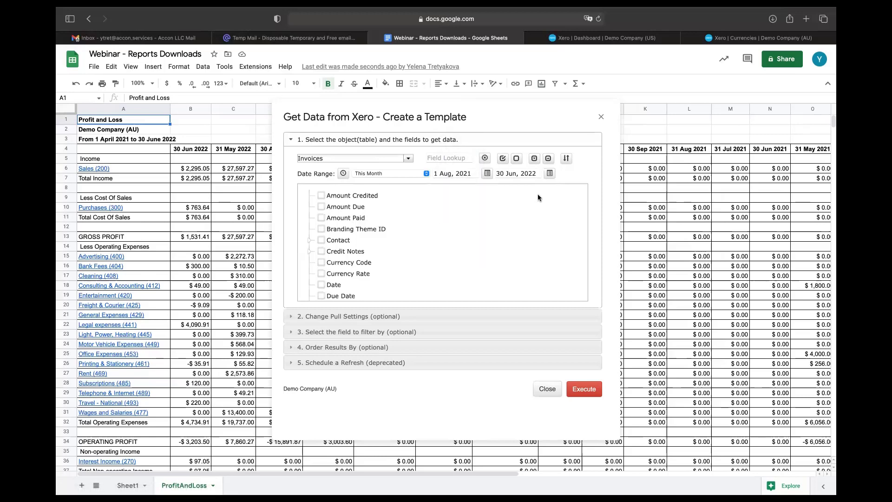
# Step: Include the invoice Date and Invoice Number fields
pyautogui.scroll(-3, 414, 258)
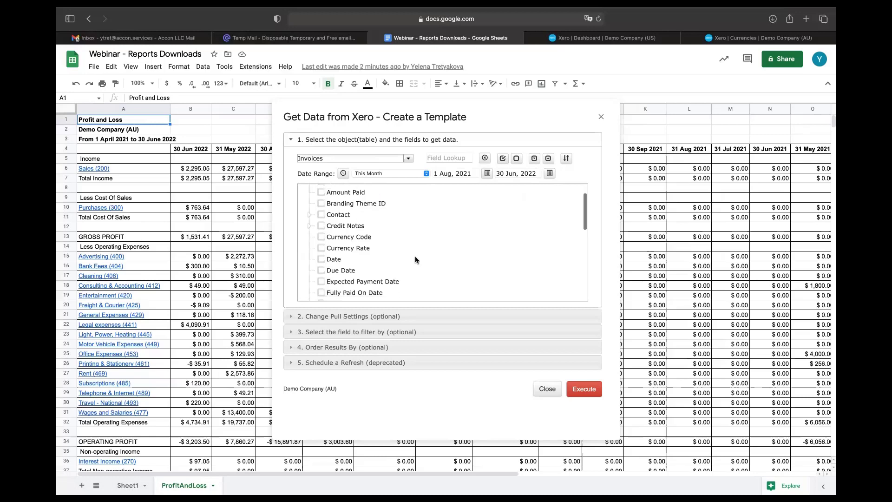
pyautogui.scroll(-2, 415, 260)
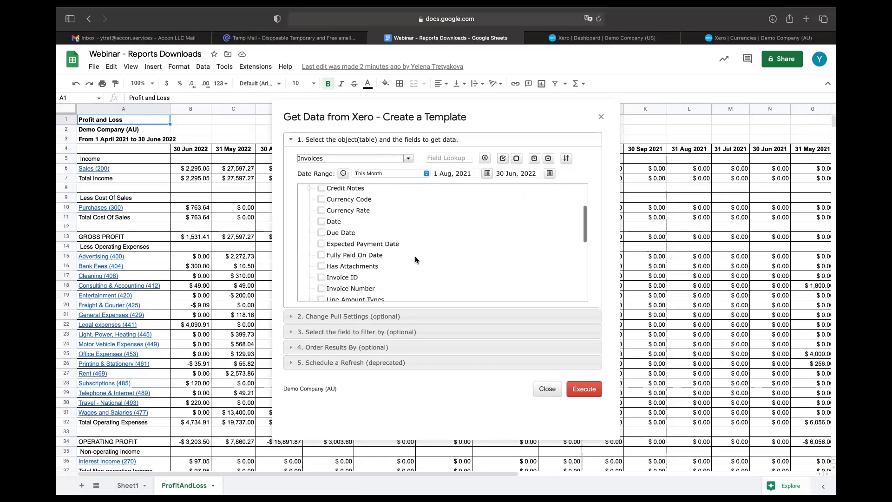
pyautogui.scroll(-5, 415, 260)
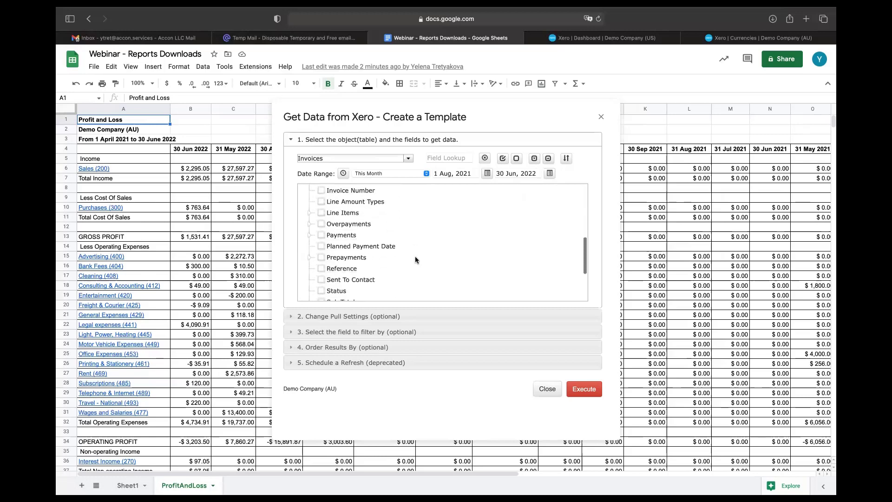
pyautogui.scroll(-2, 415, 260)
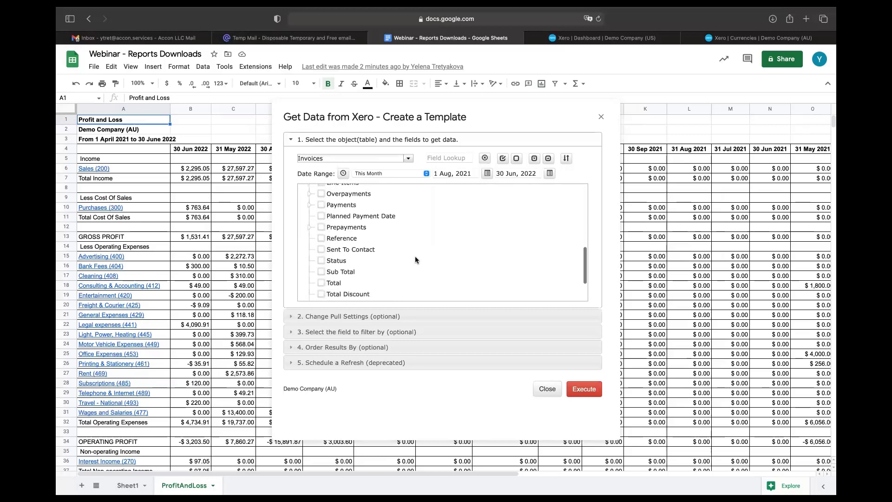
pyautogui.scroll(1, 414, 260)
pyautogui.scroll(1, 415, 259)
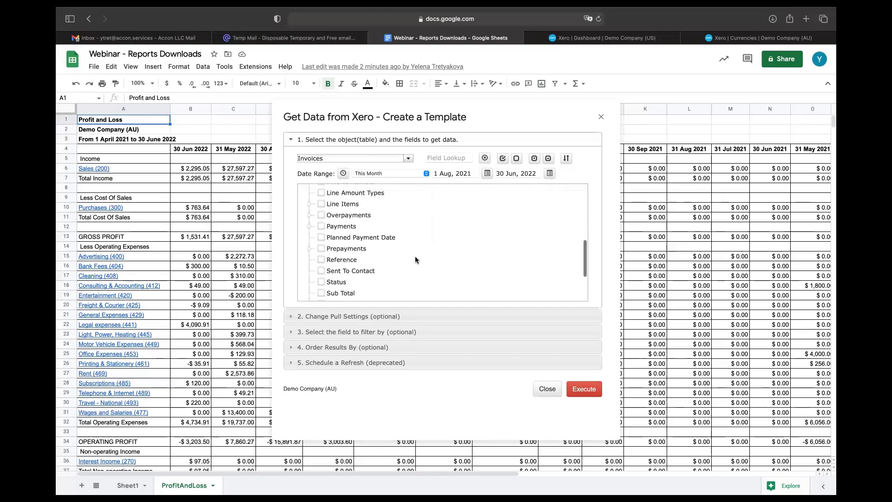
pyautogui.scroll(2, 415, 258)
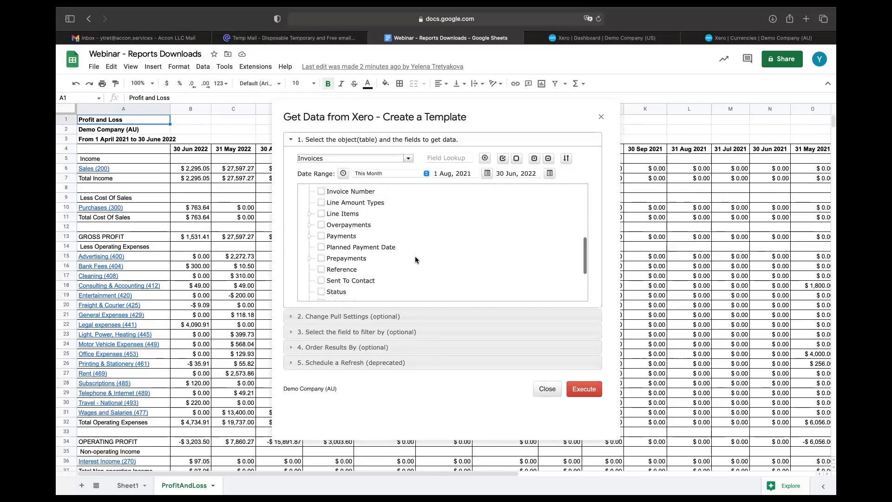
pyautogui.scroll(3, 416, 259)
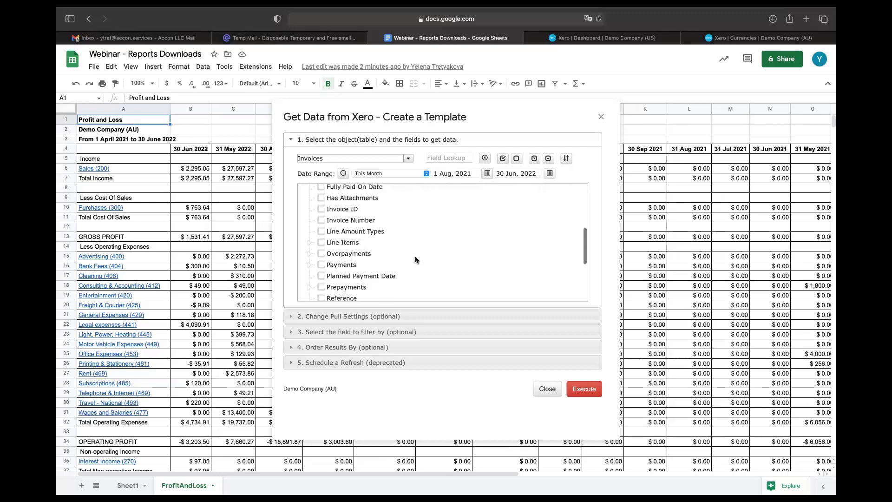
pyautogui.scroll(3, 415, 260)
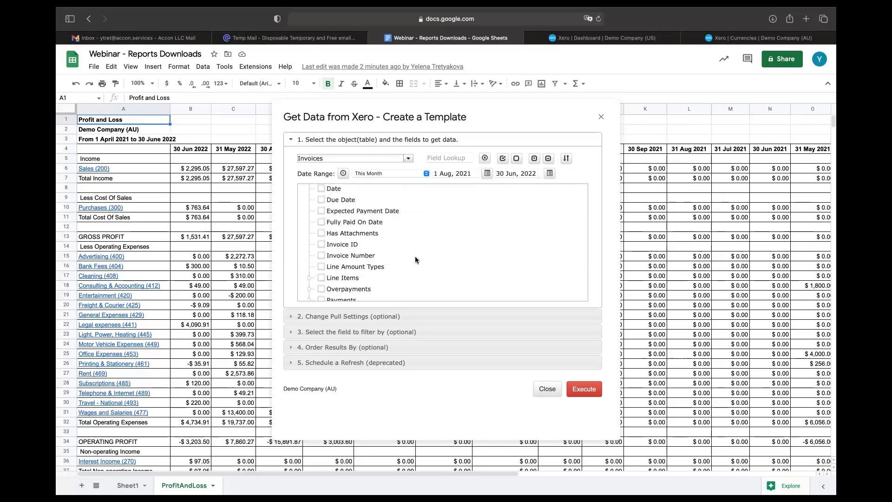
pyautogui.scroll(3, 415, 256)
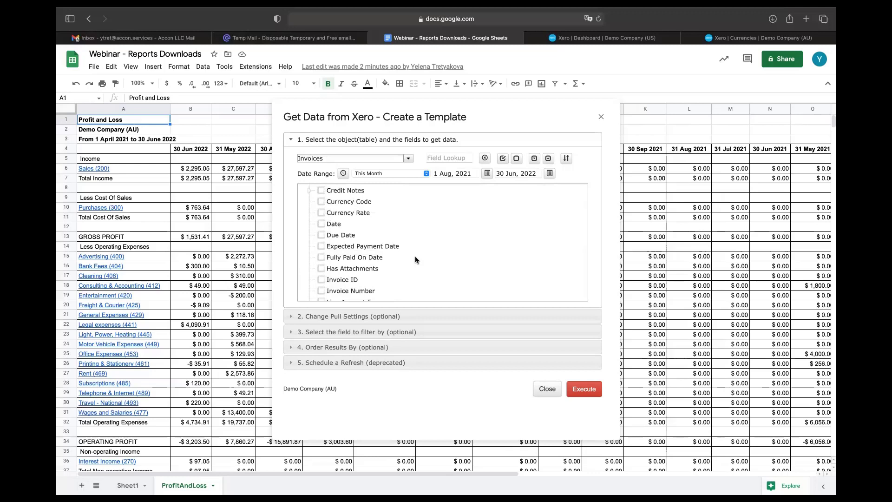
pyautogui.scroll(1, 414, 256)
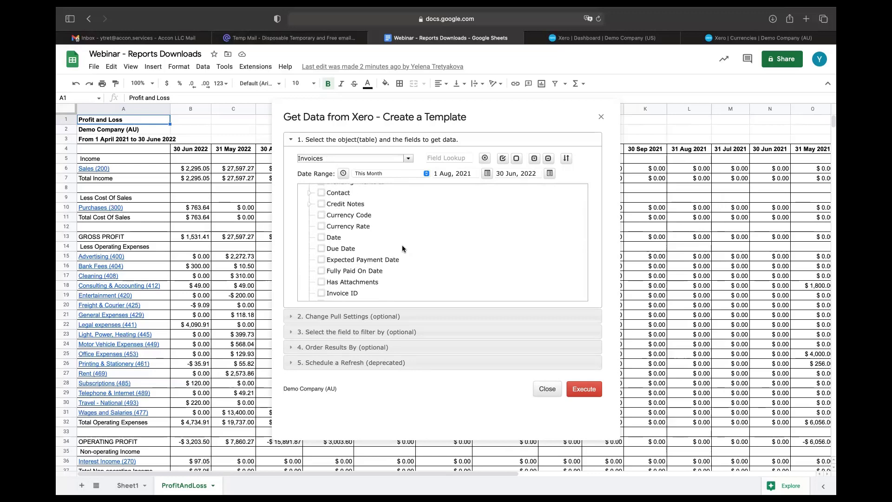
pyautogui.click(322, 238)
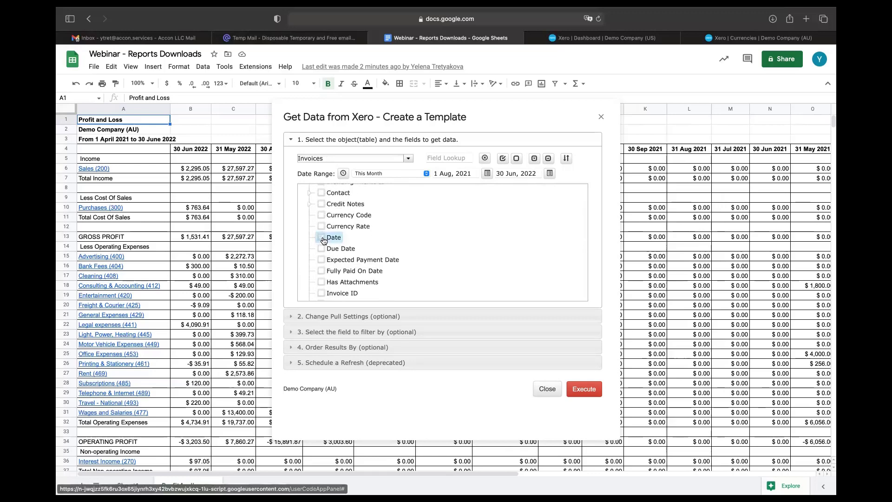
pyautogui.scroll(-3, 344, 235)
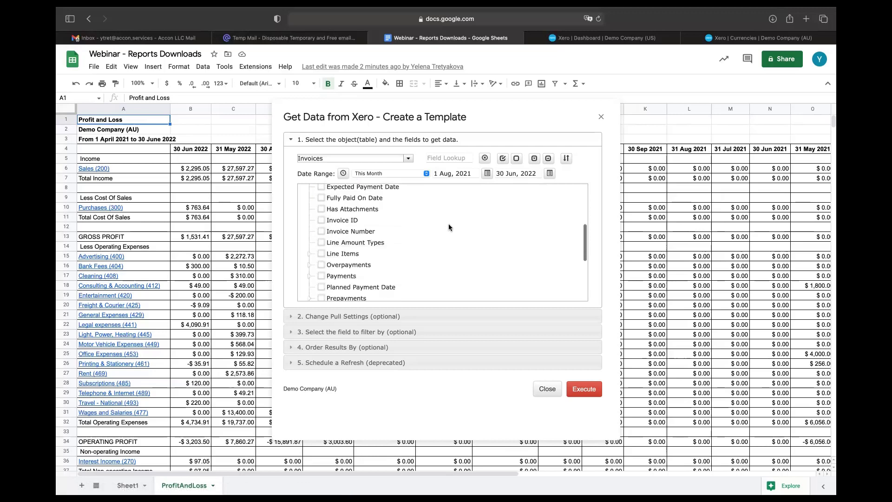
pyautogui.click(343, 234)
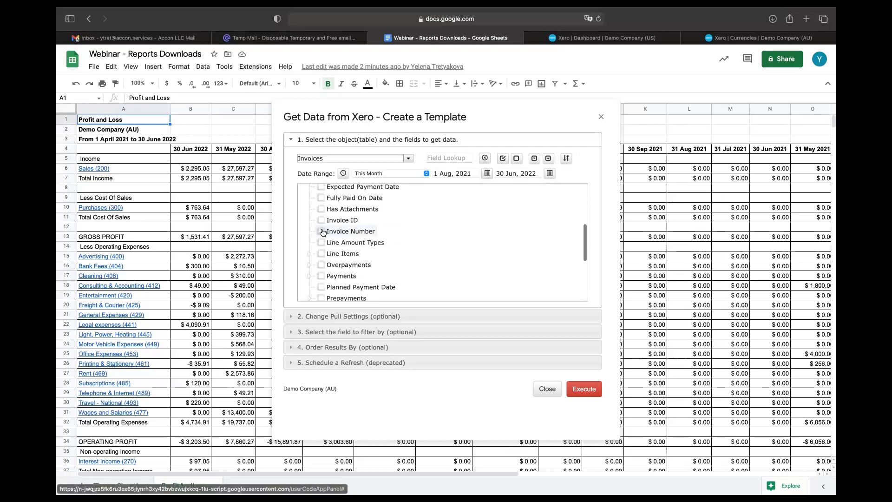
# Step: Include Line Items Description, Item Code, Quantity, Tracking and Unit Amount
pyautogui.click(309, 253)
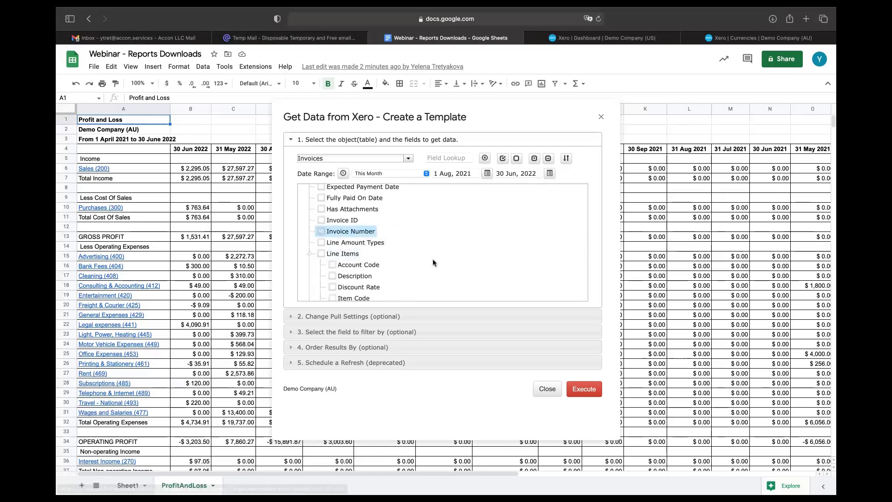
pyautogui.scroll(-3, 433, 259)
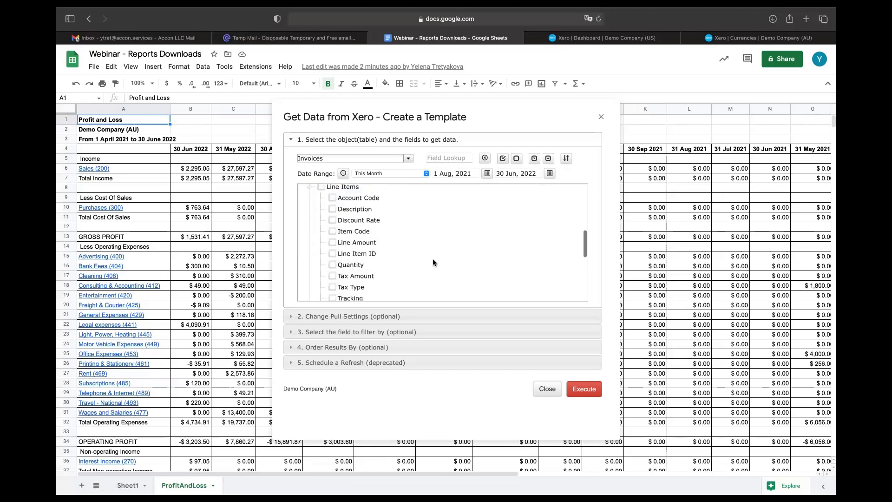
pyautogui.click(333, 210)
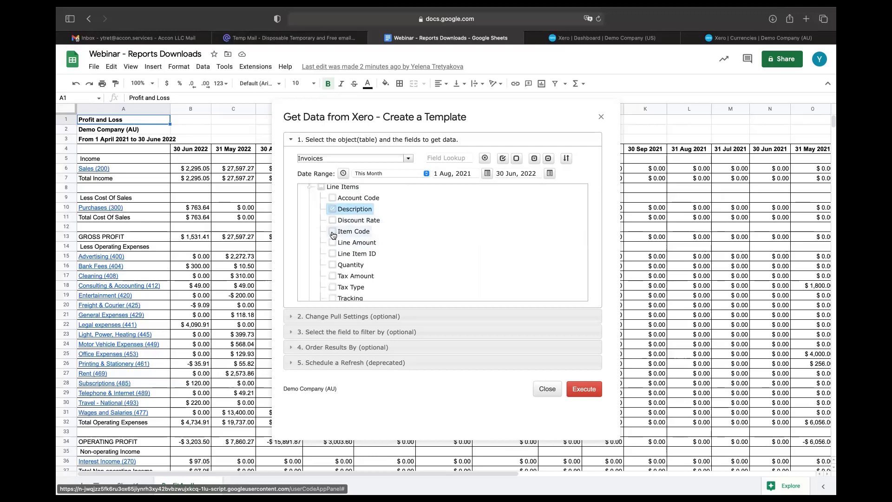
pyautogui.click(333, 232)
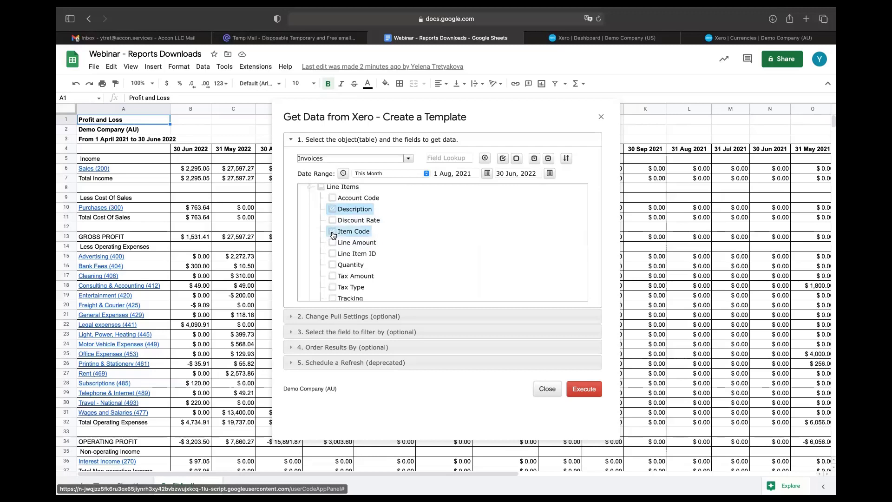
pyautogui.click(332, 265)
pyautogui.scroll(-3, 391, 263)
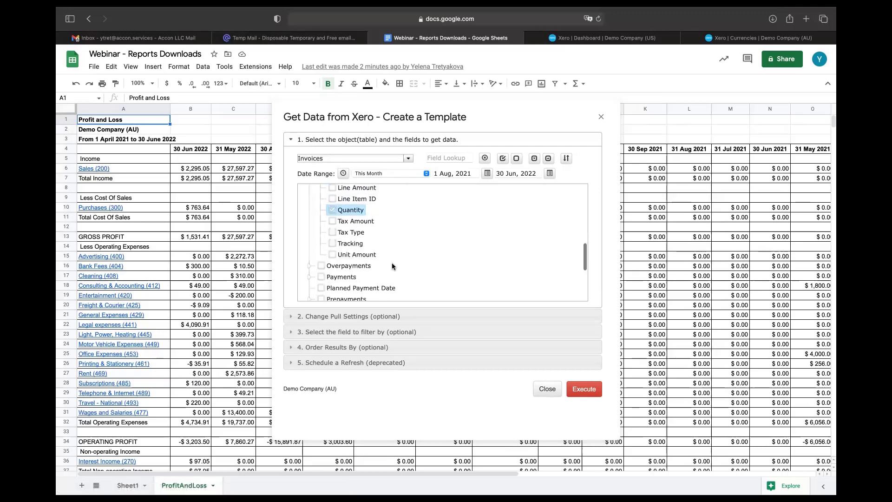
pyautogui.click(333, 244)
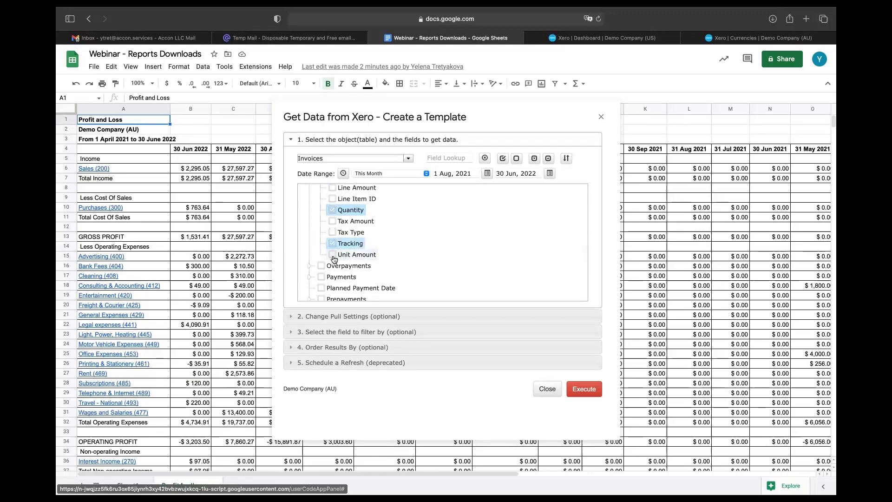
pyautogui.click(333, 255)
# Step: Tick Status, Total and Type, then expand the filter section
pyautogui.scroll(-5, 431, 247)
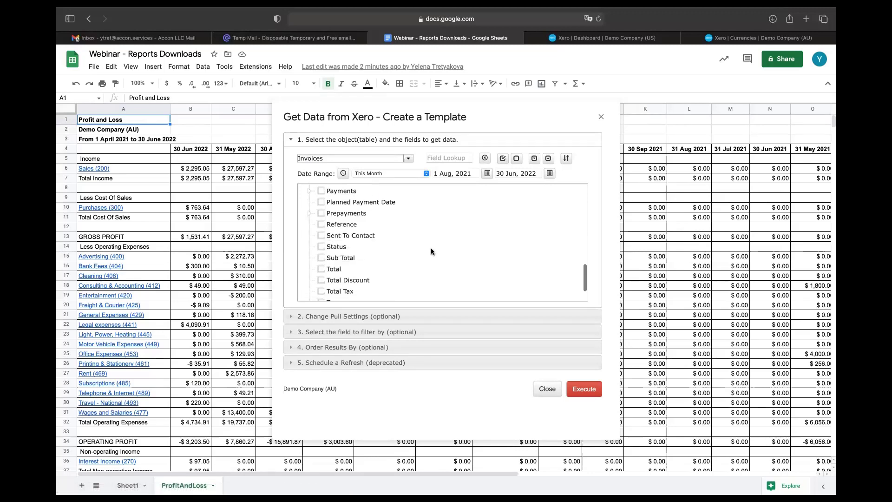
pyautogui.click(322, 247)
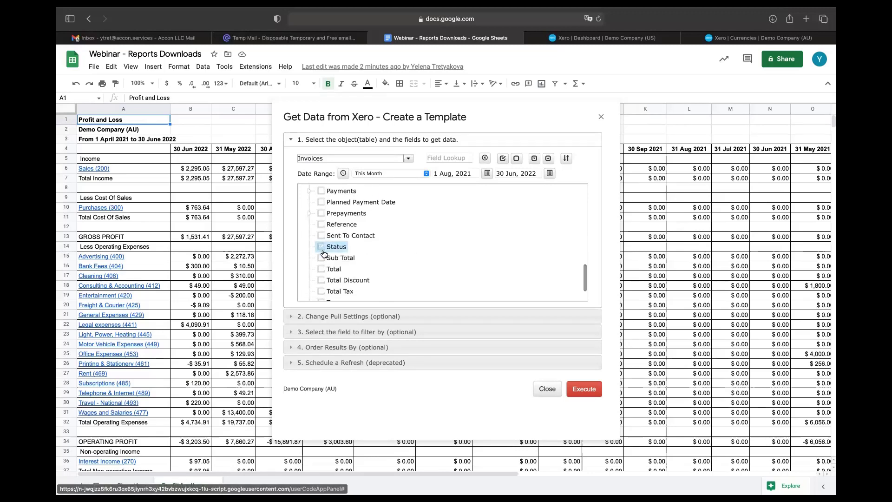
pyautogui.click(321, 269)
pyautogui.scroll(-2, 414, 269)
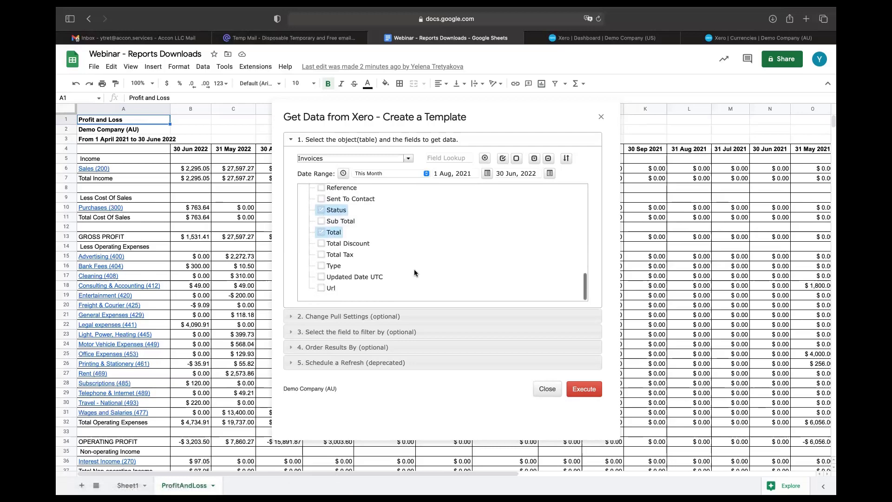
pyautogui.click(325, 268)
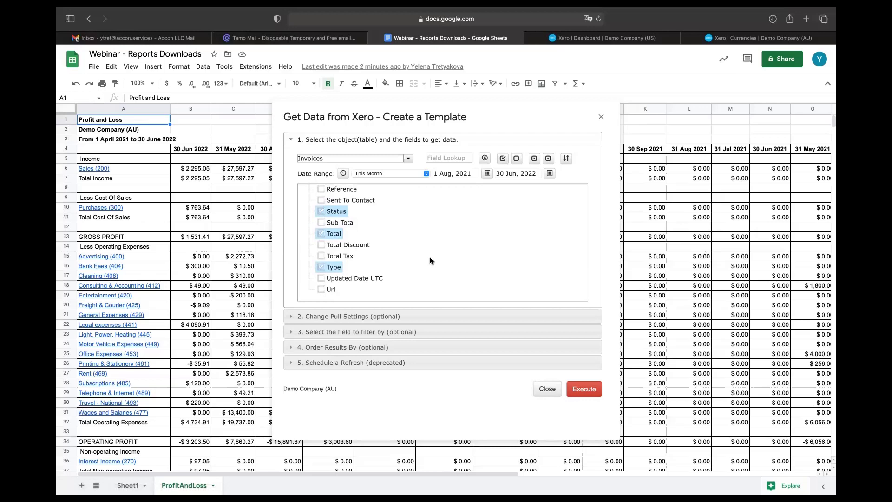
pyautogui.click(403, 332)
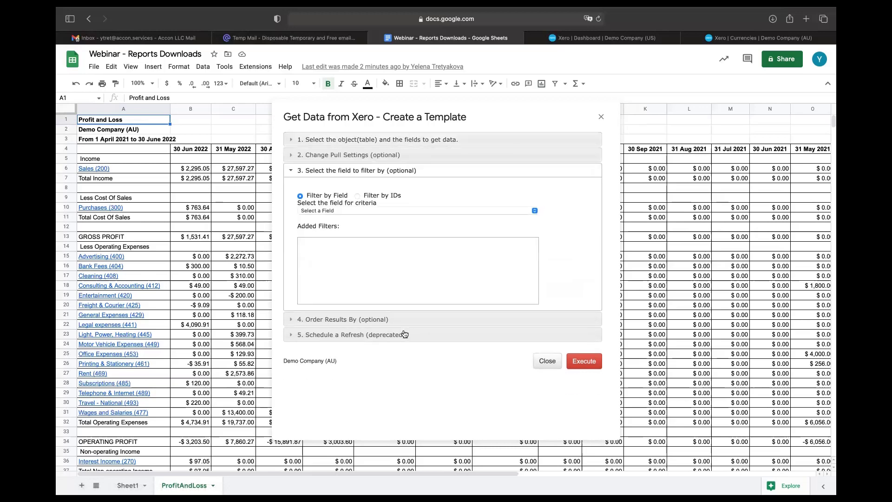
# Step: Add a Type equals ACCREC filter and return to field selection
pyautogui.click(534, 210)
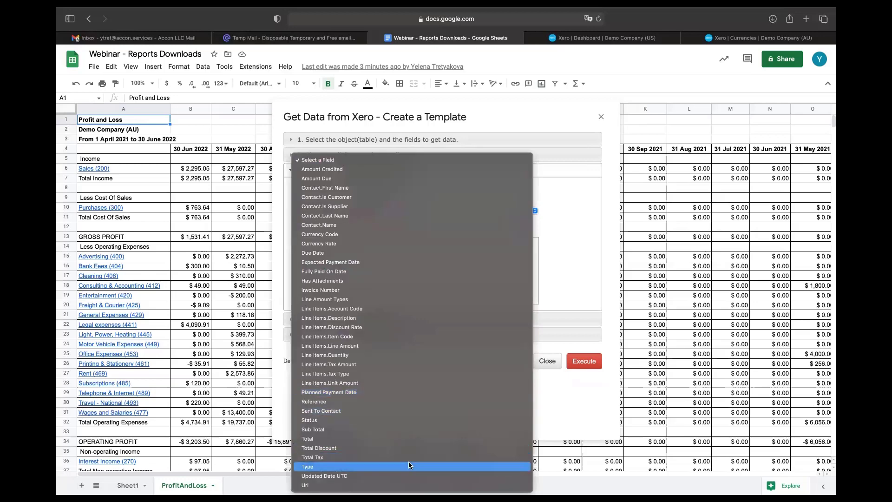
pyautogui.click(408, 466)
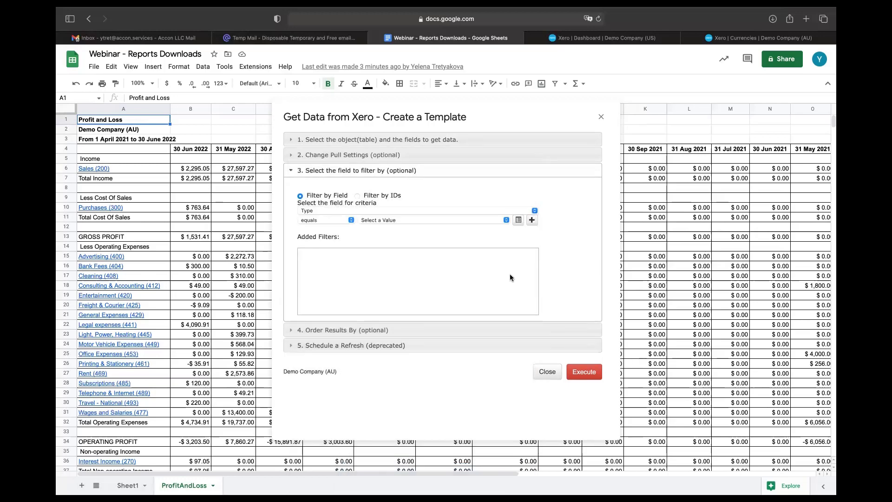
pyautogui.click(506, 219)
pyautogui.click(475, 239)
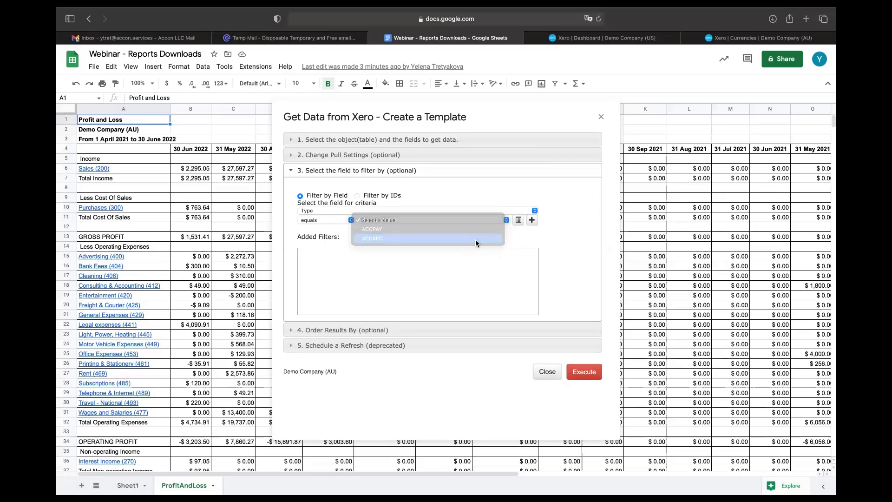
pyautogui.click(531, 221)
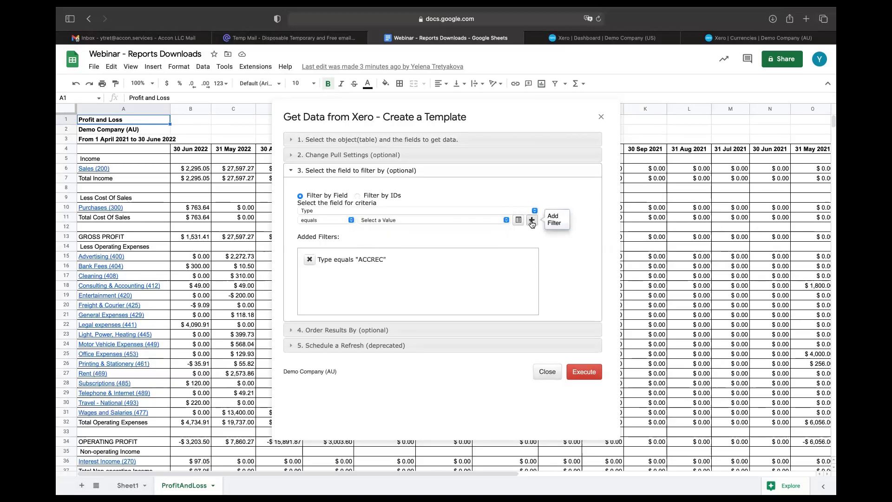
pyautogui.click(494, 141)
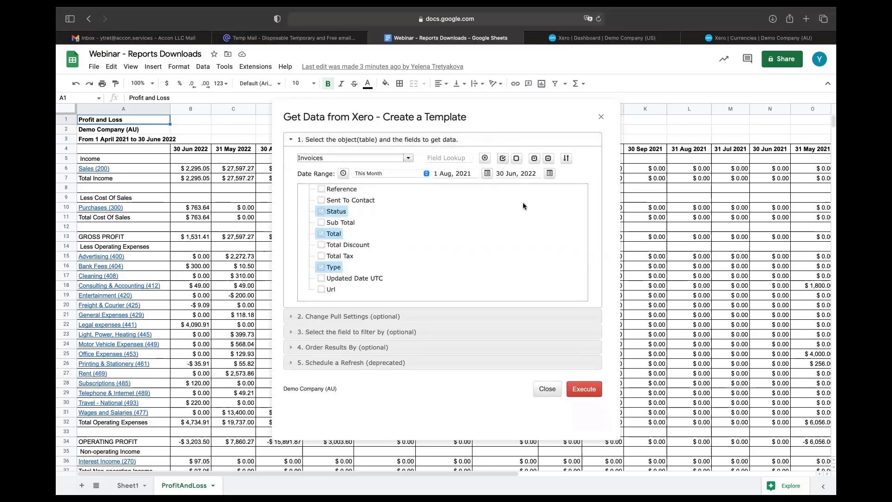
# Step: Move Invoice Number to the first column and order results by Contact
pyautogui.click(566, 158)
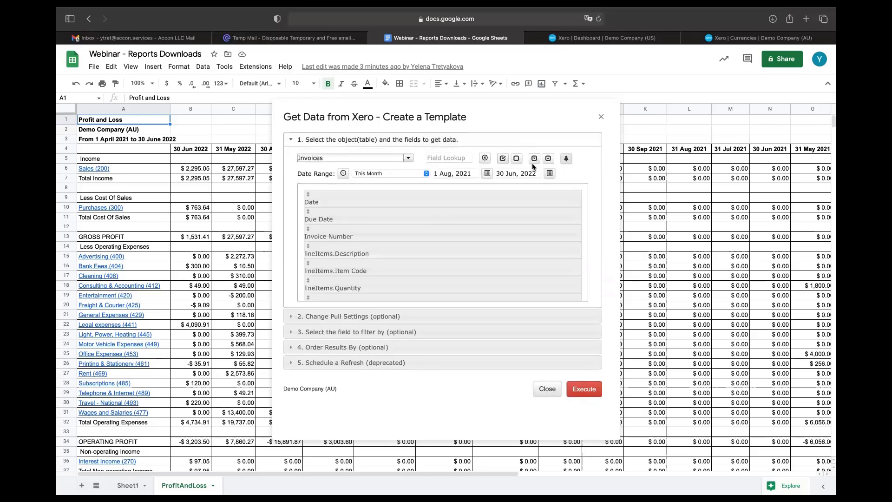
pyautogui.moveTo(401, 235); pyautogui.dragTo(400, 191)
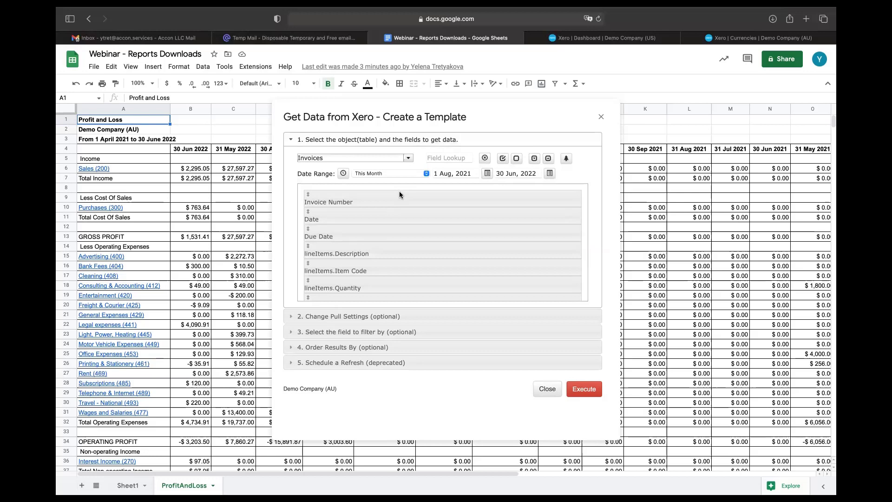
pyautogui.click(375, 347)
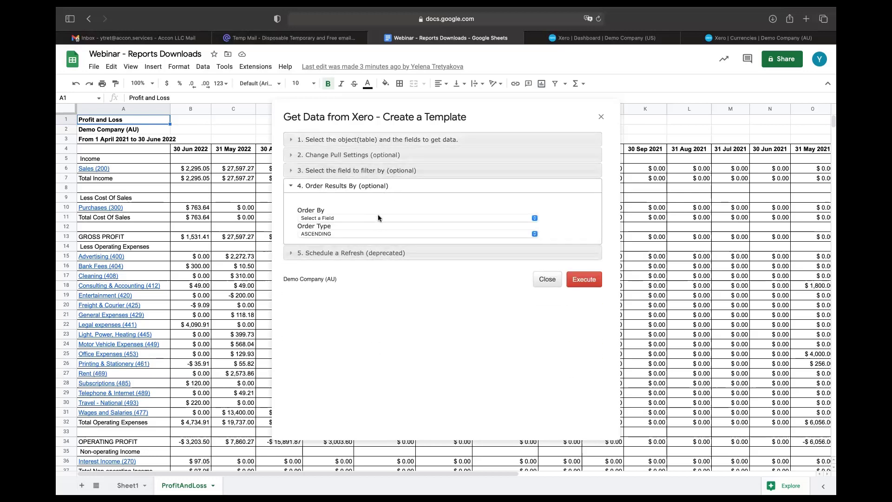
pyautogui.click(377, 216)
pyautogui.click(364, 245)
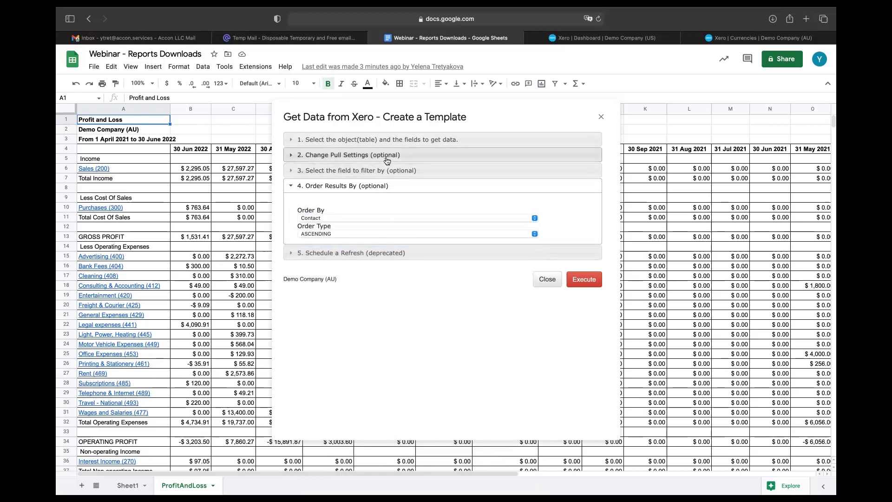
# Step: Add the Contact Name field and execute the invoice pull
pyautogui.click(388, 141)
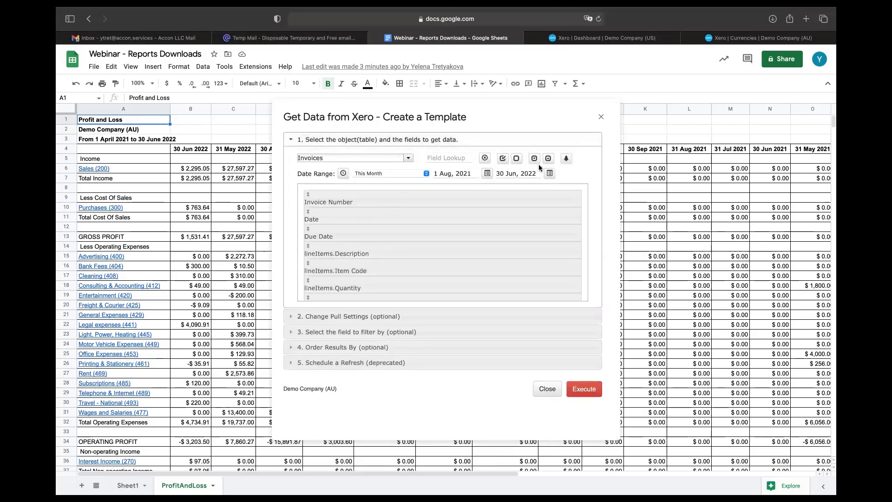
pyautogui.click(566, 158)
pyautogui.scroll(10, 419, 233)
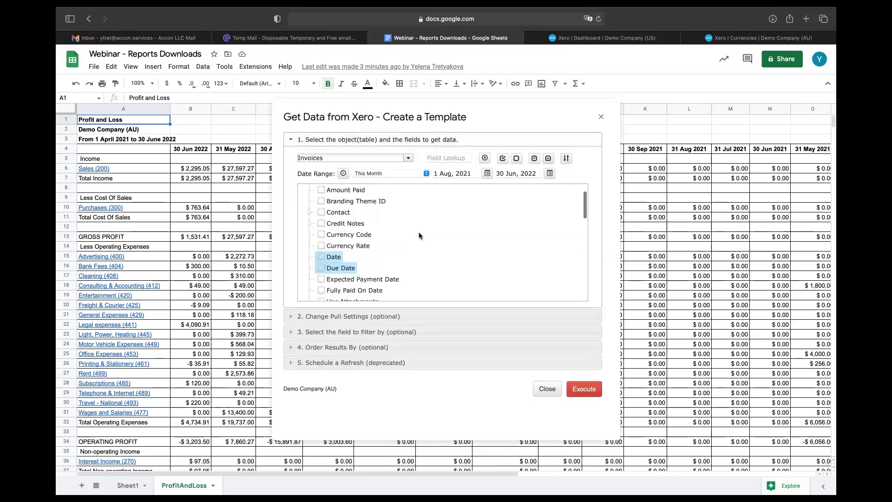
pyautogui.click(310, 242)
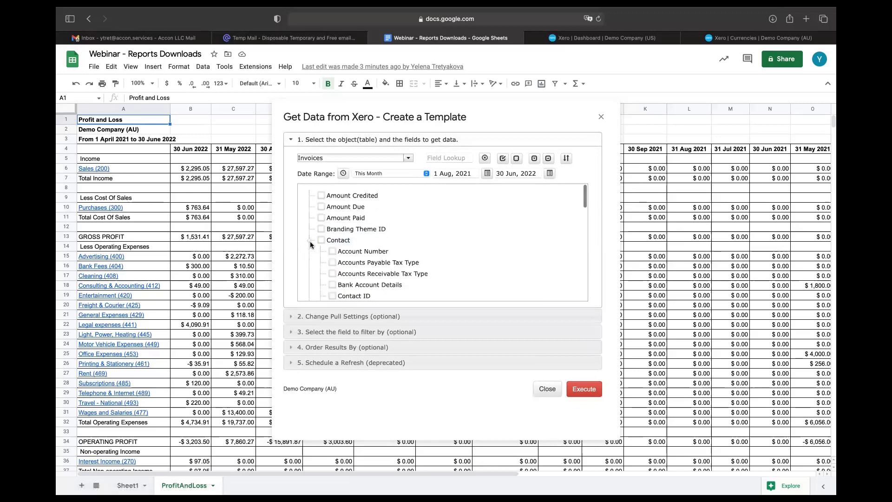
pyautogui.scroll(-3, 437, 250)
pyautogui.scroll(-5, 437, 249)
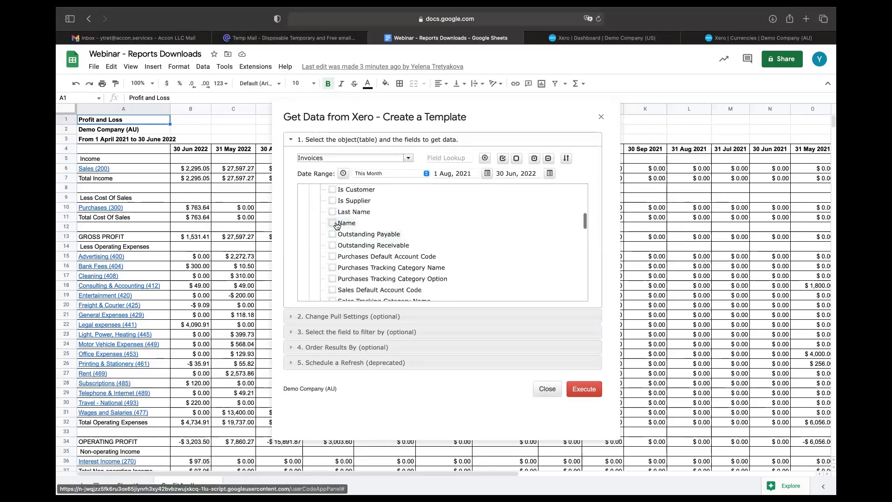
pyautogui.click(332, 223)
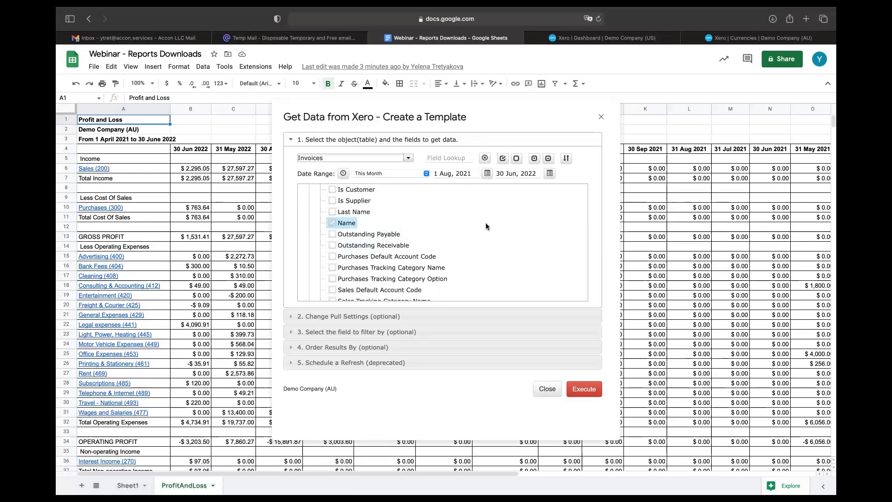
pyautogui.click(586, 390)
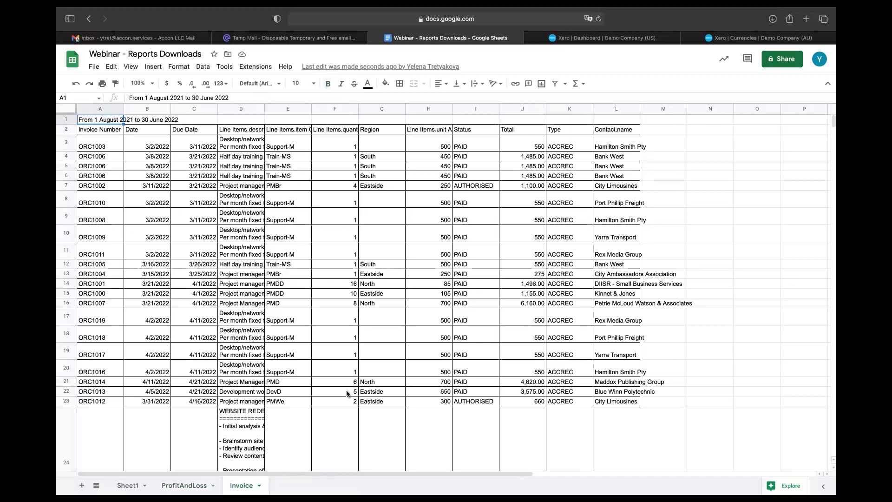
# Step: Widen column D so the Line Items.description text is fully readable
pyautogui.scroll(-15, 347, 394)
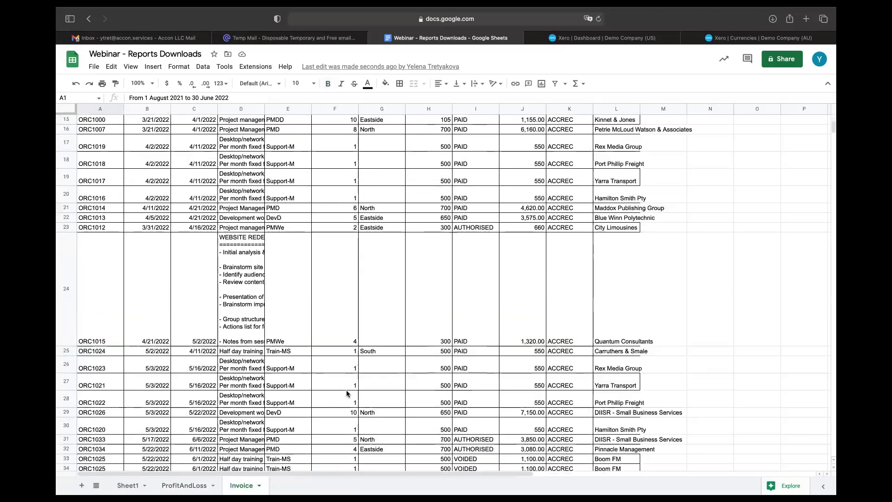
pyautogui.scroll(15, 346, 393)
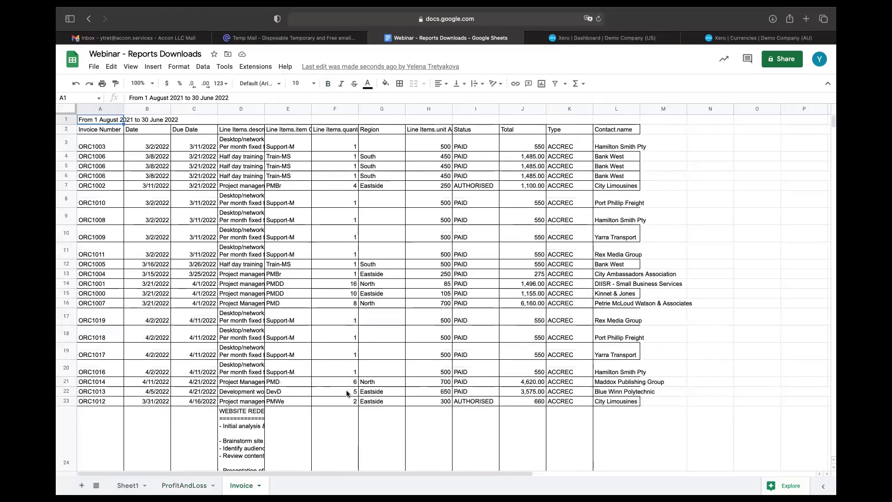
pyautogui.moveTo(264, 109); pyautogui.dragTo(337, 109)
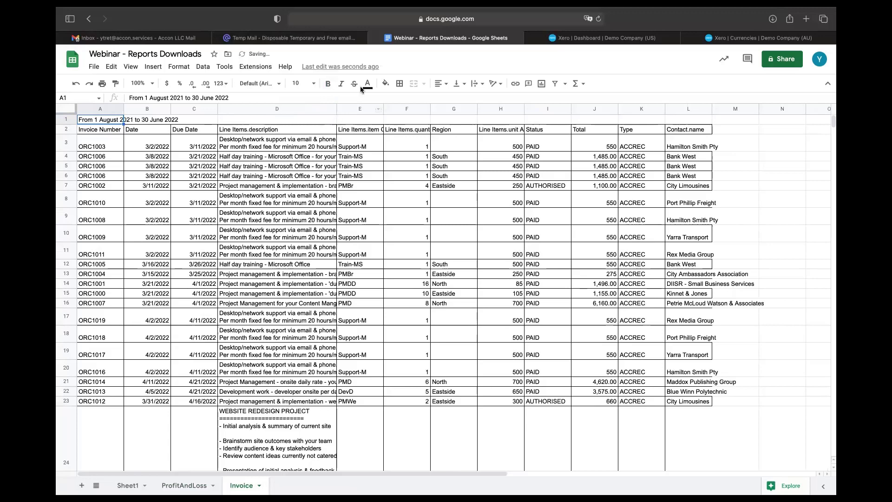
# Step: Launch G-Accon for XERO's Consolidated Reports, listing Demo Company (AU) and ABCD Business in AUD
pyautogui.moveTo(600, 18)
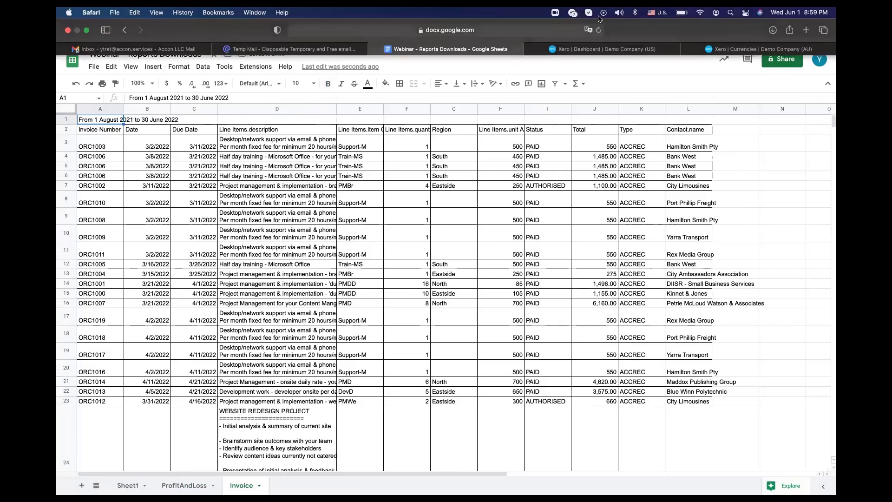
pyautogui.click(266, 69)
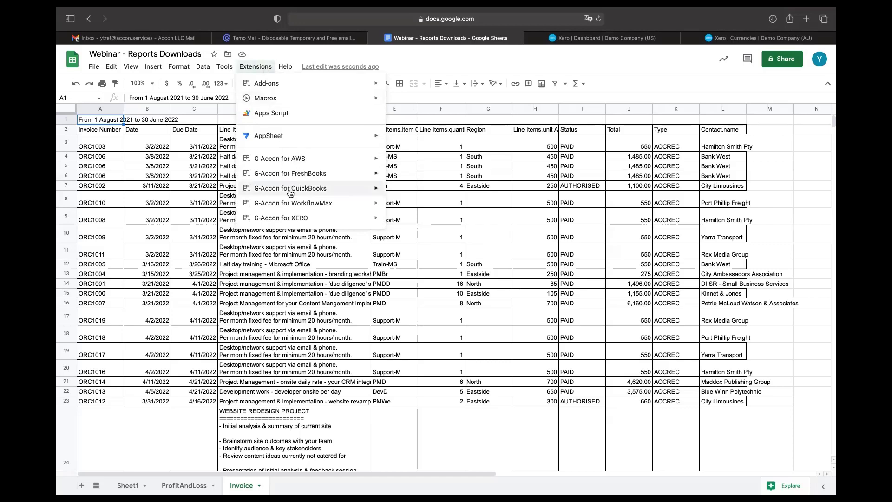
pyautogui.moveTo(279, 218)
pyautogui.moveTo(414, 269)
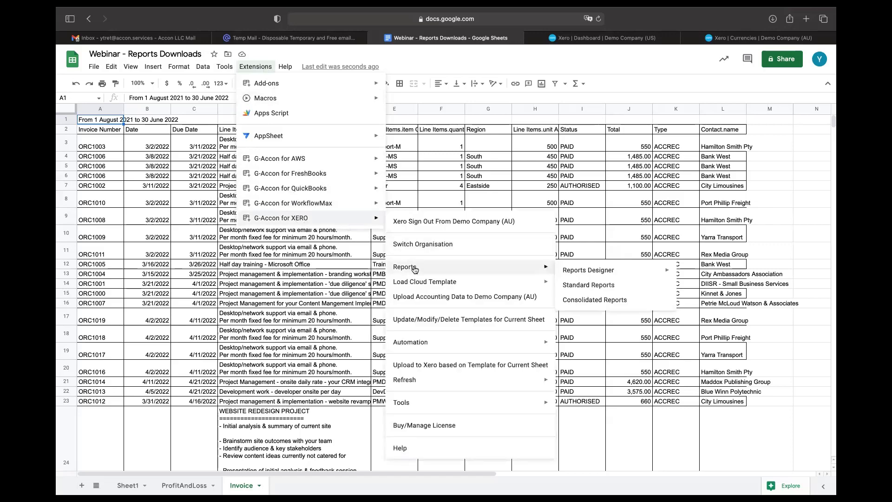
pyautogui.click(583, 302)
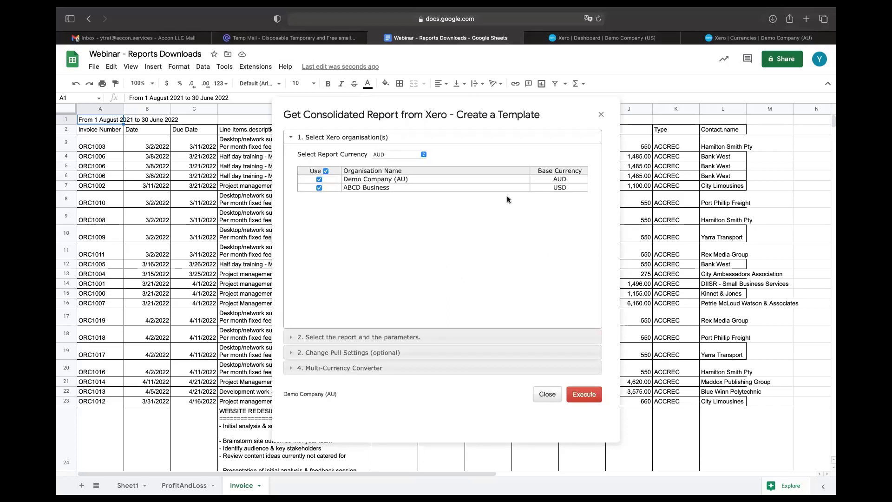
# Step: Choose Balance Sheet as the consolidated report and reveal the Multi-Currency Converter settings
pyautogui.click(419, 331)
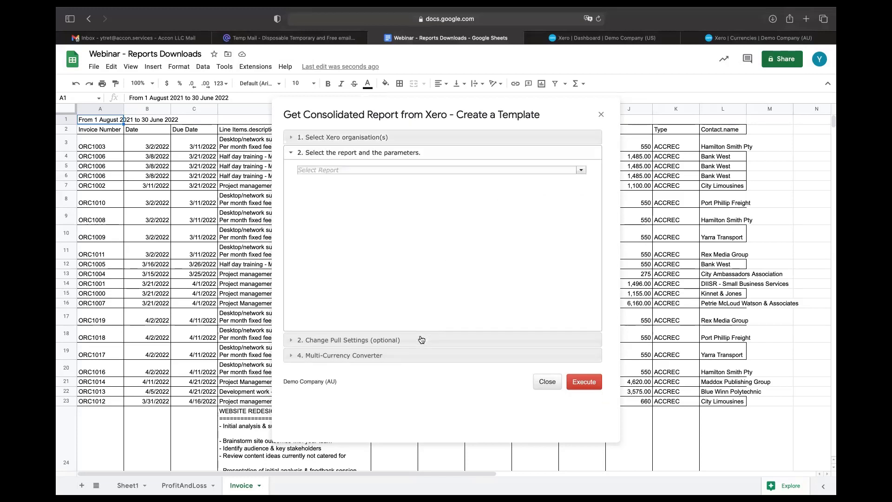
pyautogui.click(581, 171)
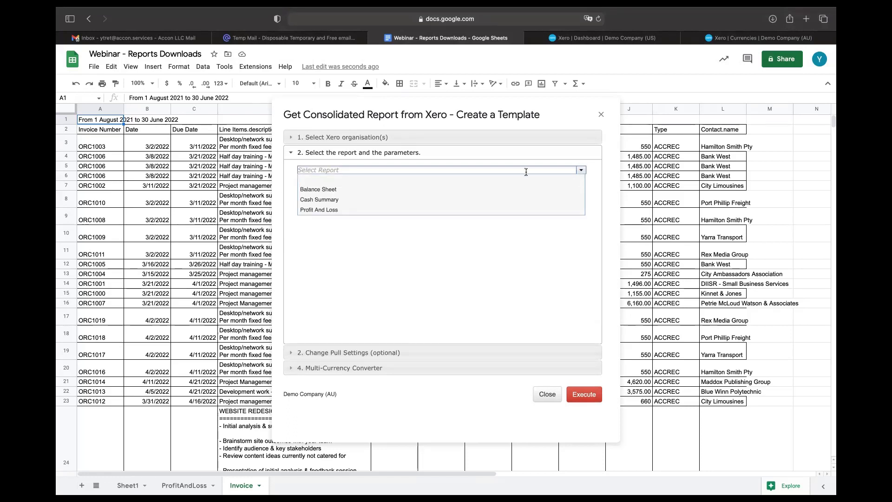
pyautogui.click(457, 193)
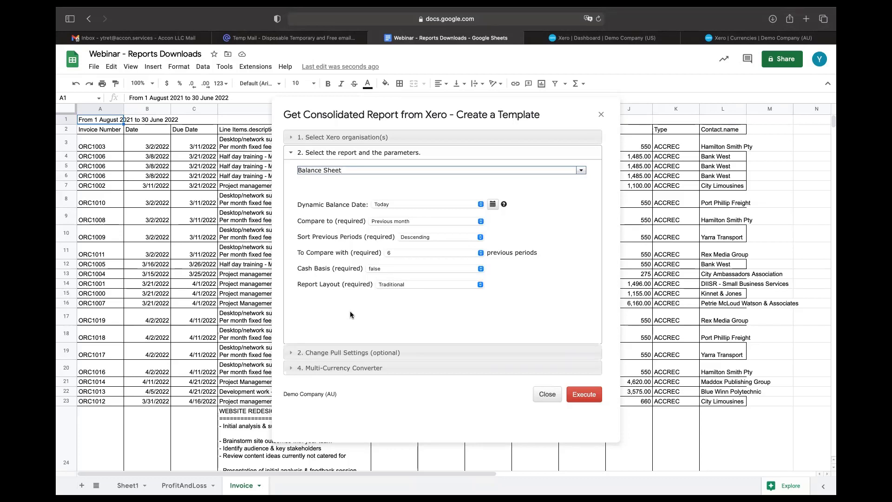
pyautogui.click(382, 368)
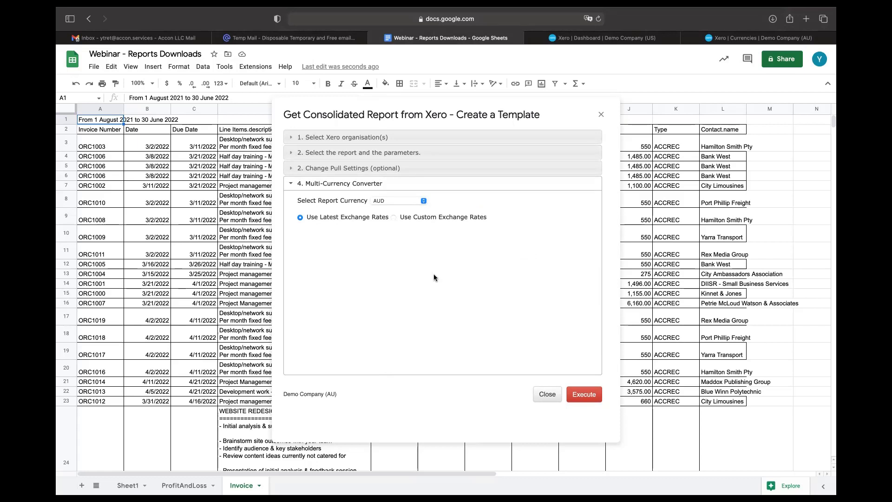
# Step: Convert the report to EUR using custom exchange rates dated 3 May 2022 from the Google Sheet
pyautogui.click(424, 200)
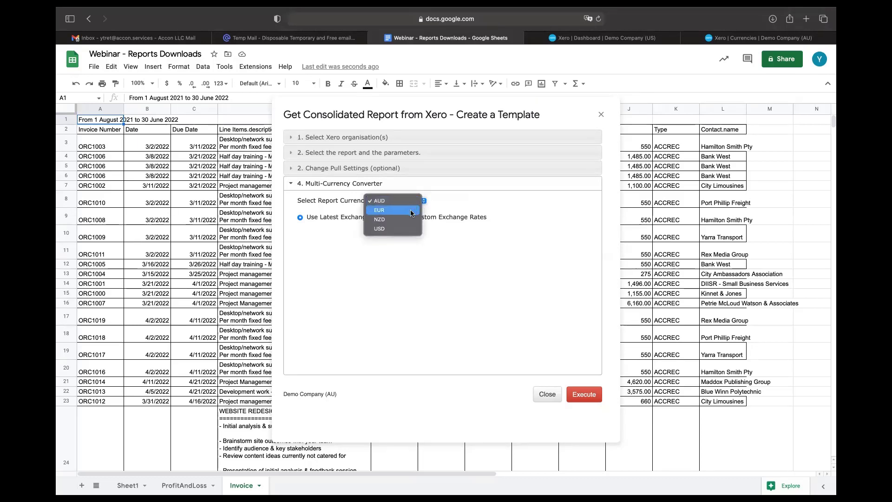
pyautogui.click(411, 210)
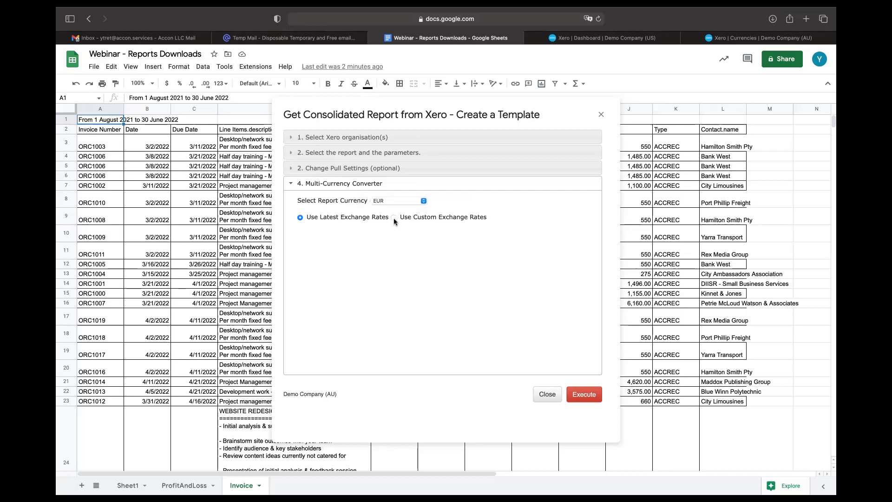
pyautogui.click(394, 217)
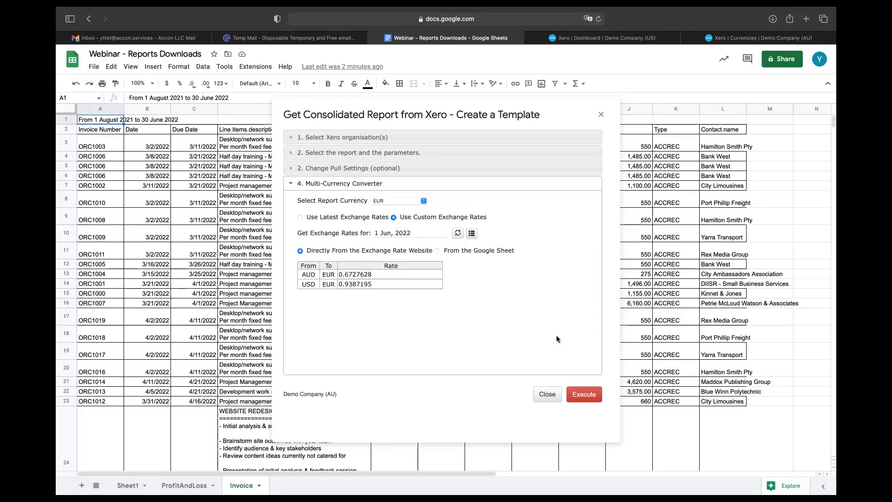
pyautogui.click(419, 231)
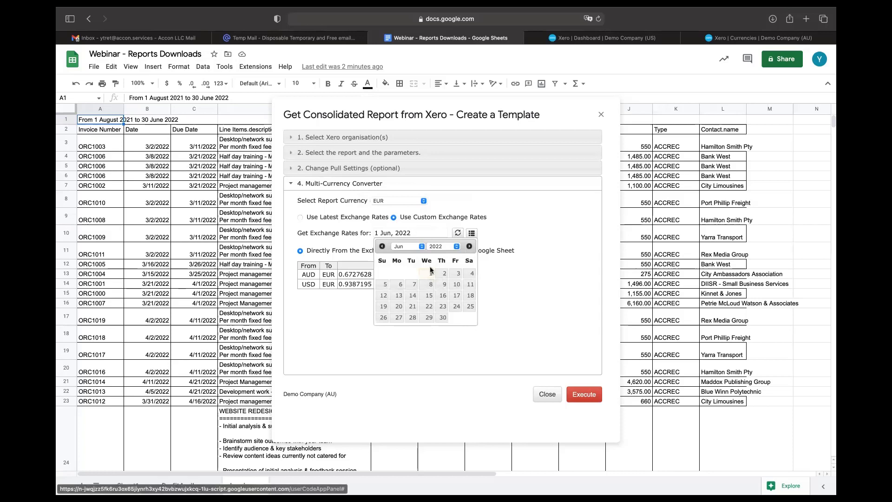
pyautogui.click(422, 247)
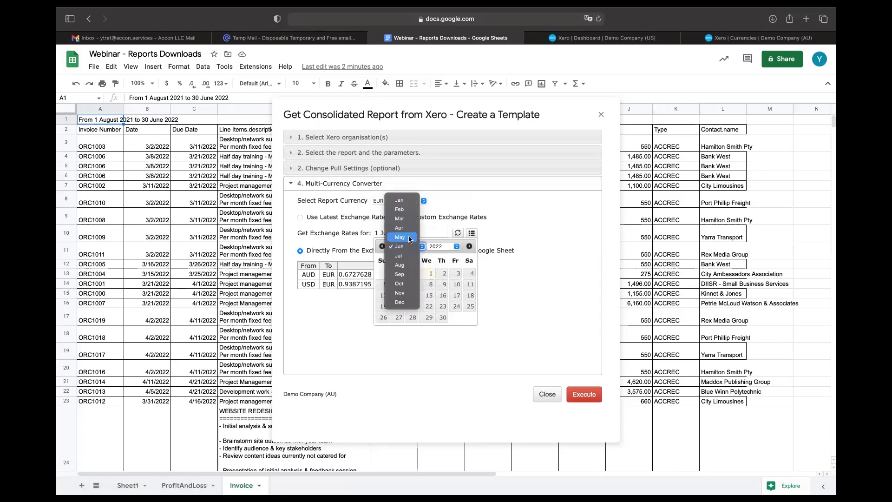
pyautogui.click(410, 238)
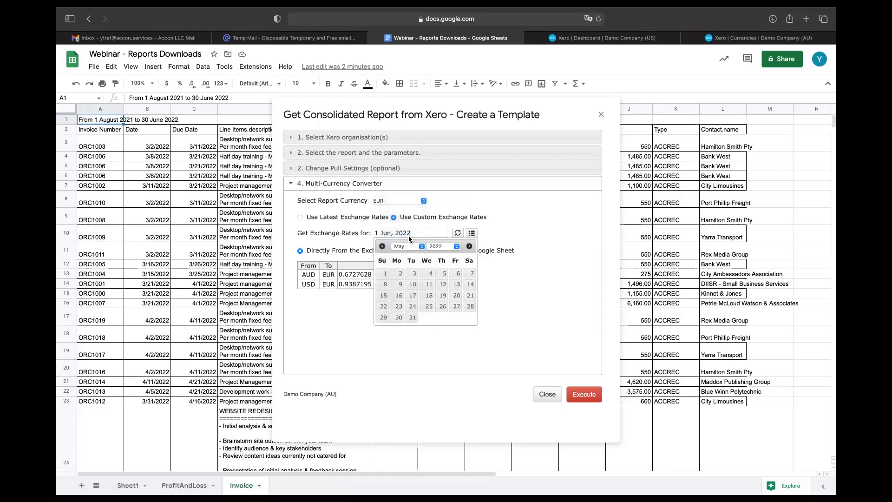
pyautogui.click(413, 274)
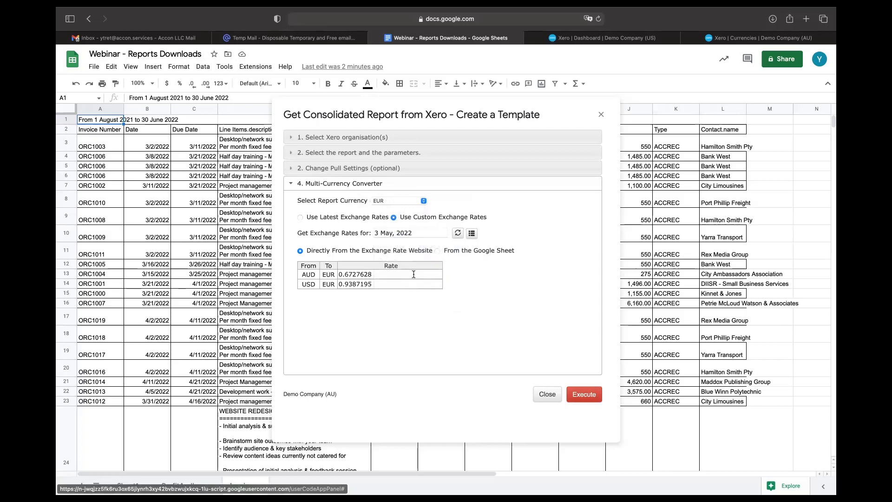
pyautogui.click(437, 252)
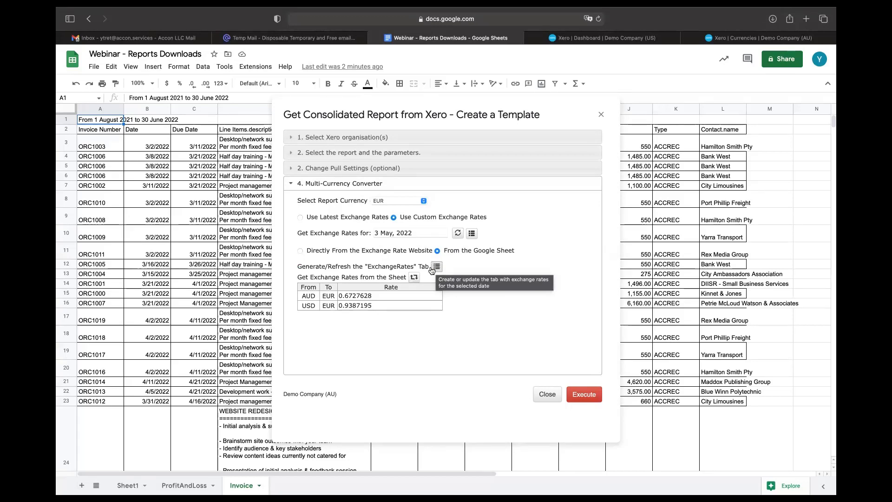
# Step: Generate the ExchangeRates tab with 3 May 2022 rates and execute the consolidated EUR Balance Sheet
pyautogui.click(414, 278)
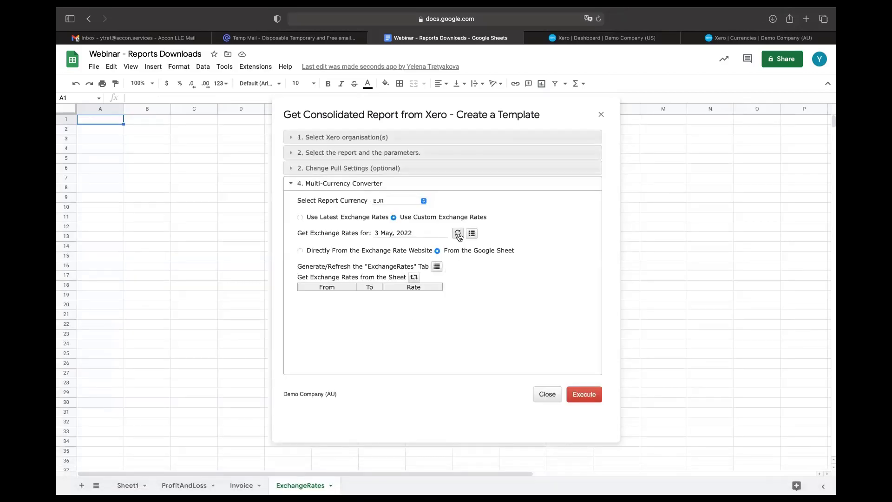
pyautogui.click(436, 267)
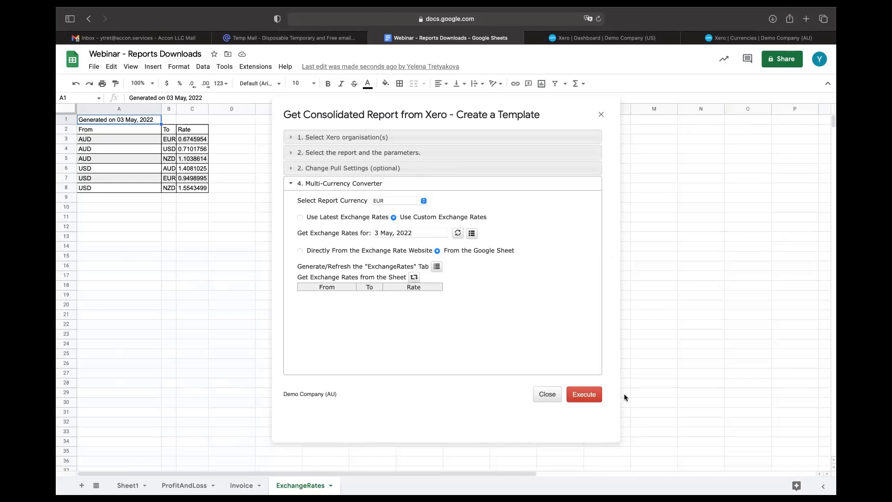
pyautogui.click(589, 399)
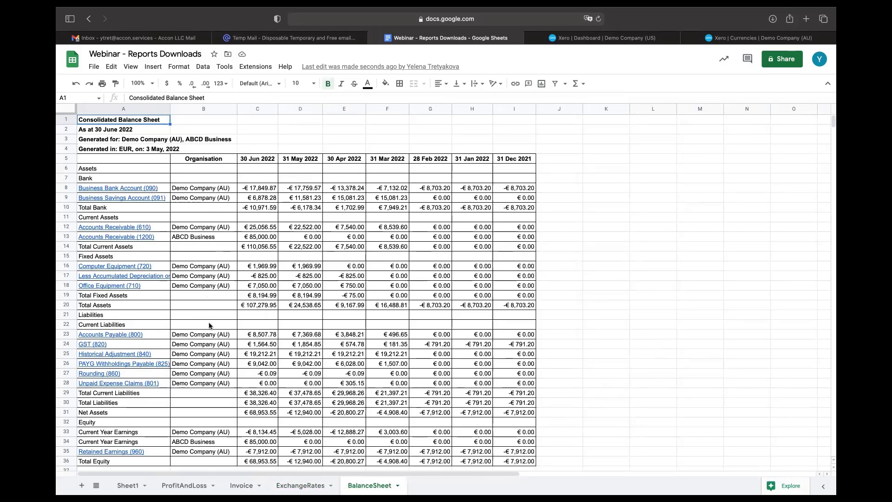
pyautogui.scroll(-4, 211, 400)
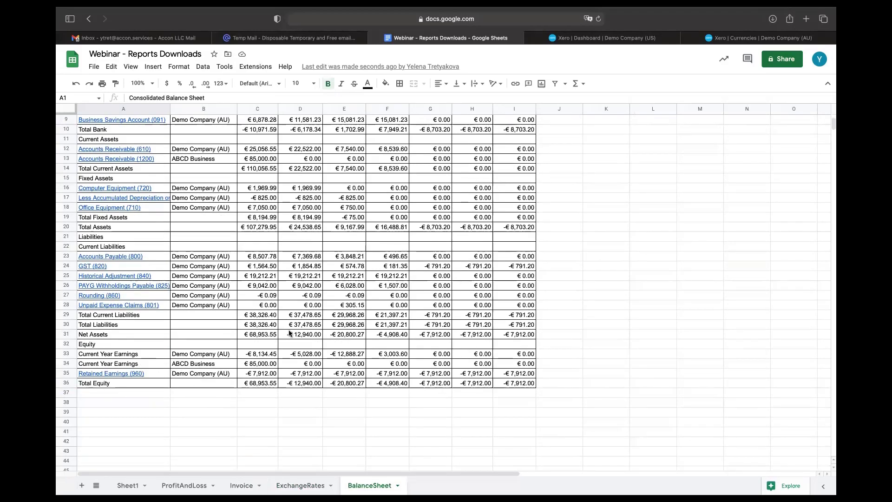
pyautogui.scroll(4, 289, 296)
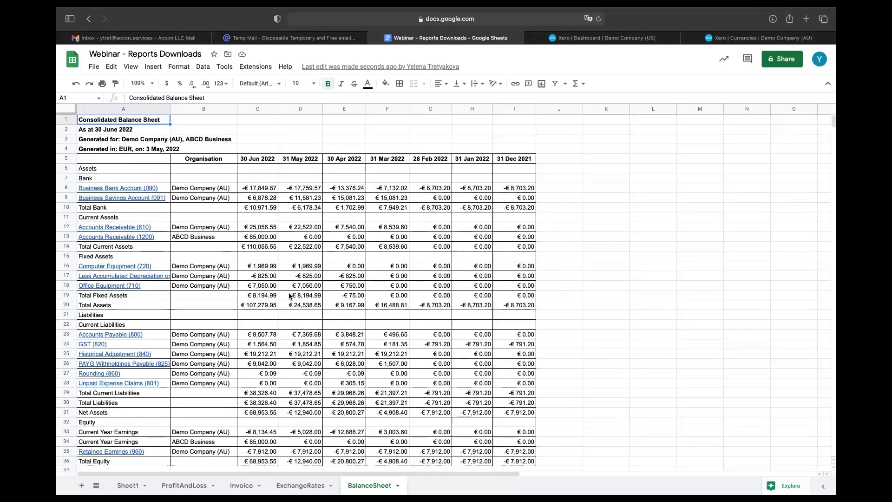
pyautogui.moveTo(593, 8)
pyautogui.click(183, 485)
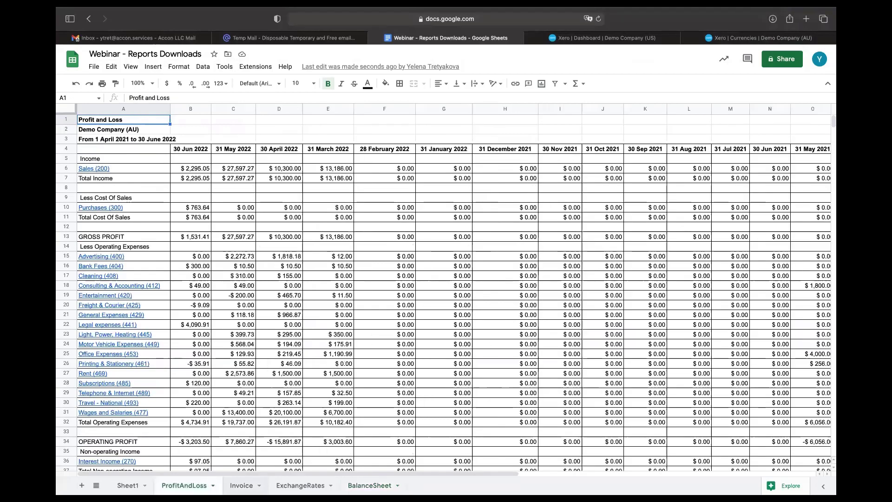
pyautogui.click(242, 485)
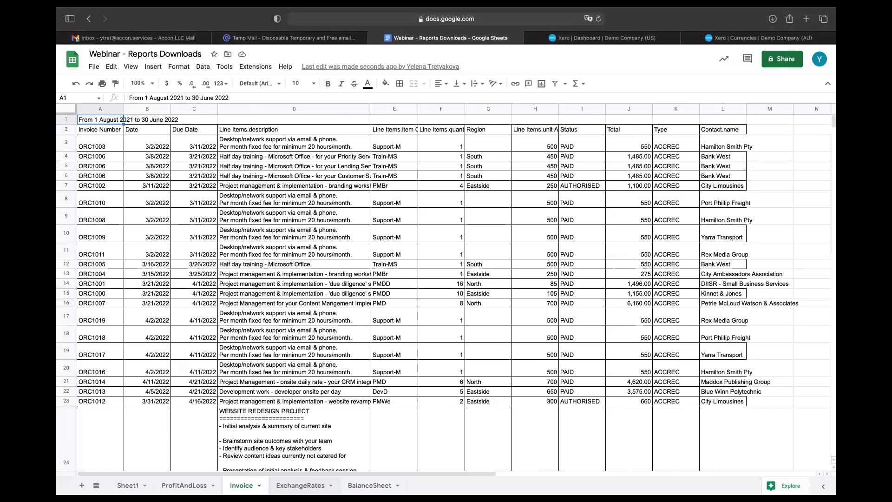
pyautogui.click(369, 485)
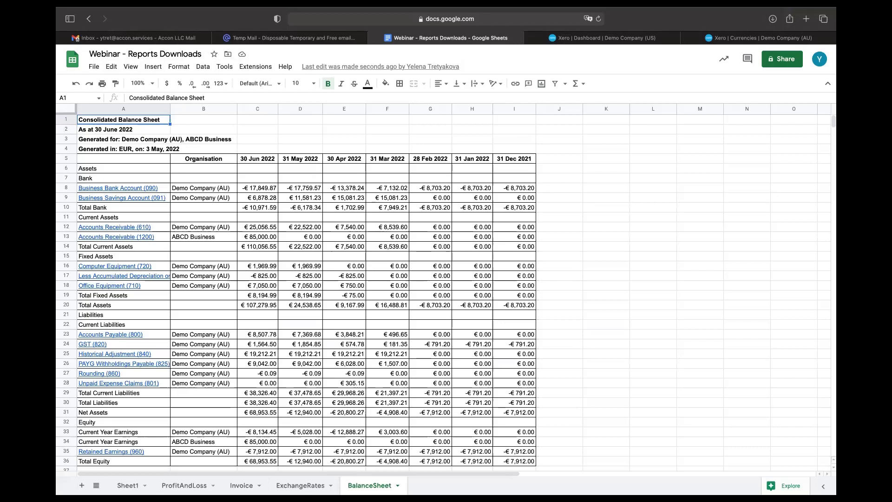
# Step: Start a new G-Accon for XERO automation workflow from the Extensions menu
pyautogui.click(265, 70)
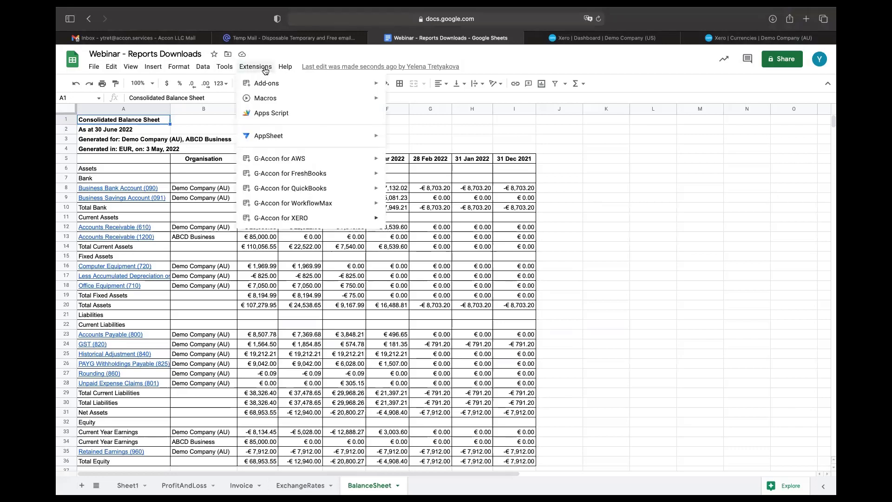
pyautogui.moveTo(302, 218)
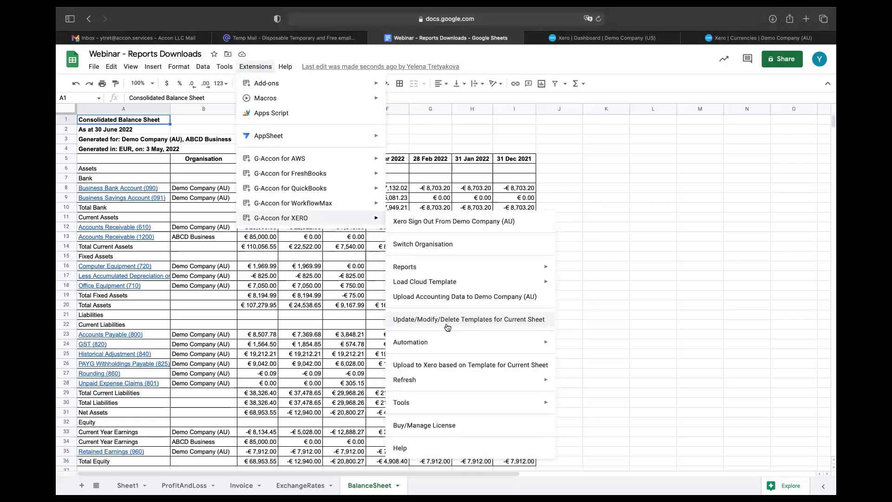
pyautogui.moveTo(446, 342)
pyautogui.click(576, 363)
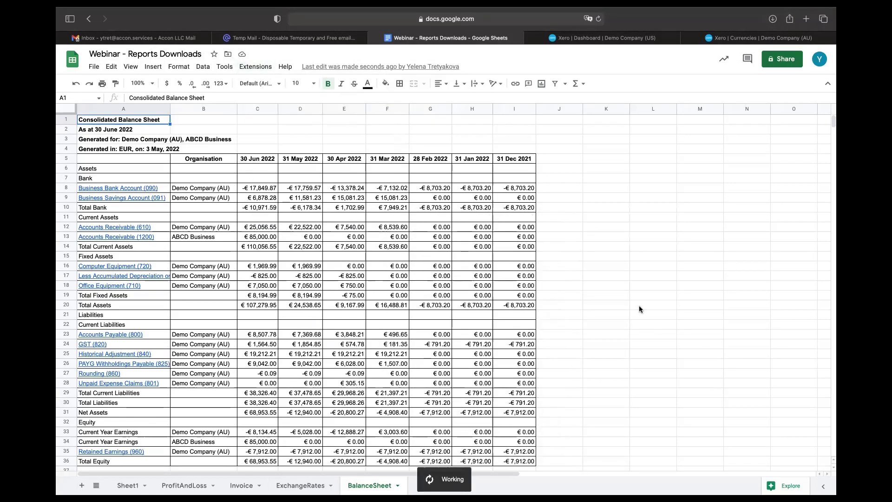
# Step: Name the workflow 'P&L and BS', reuse the name as its description, and keep it Active
pyautogui.click(384, 210)
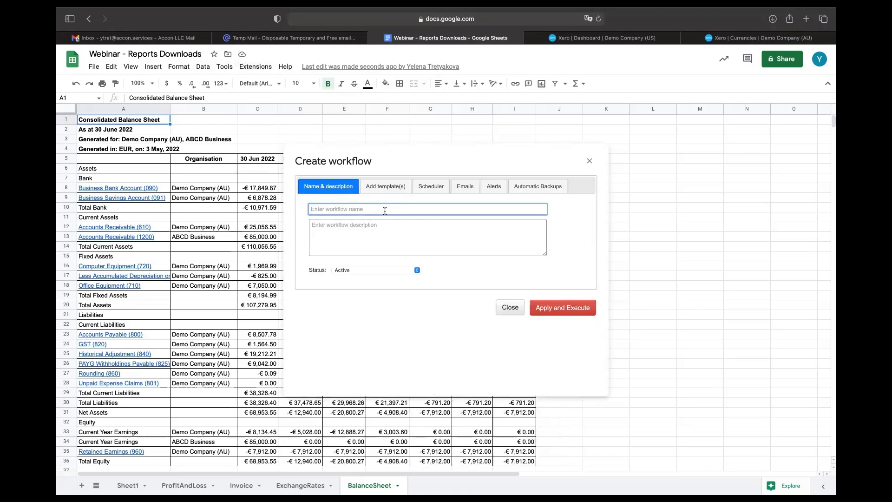
pyautogui.write('P&L and BS')
pyautogui.moveTo(351, 209); pyautogui.dragTo(291, 206)
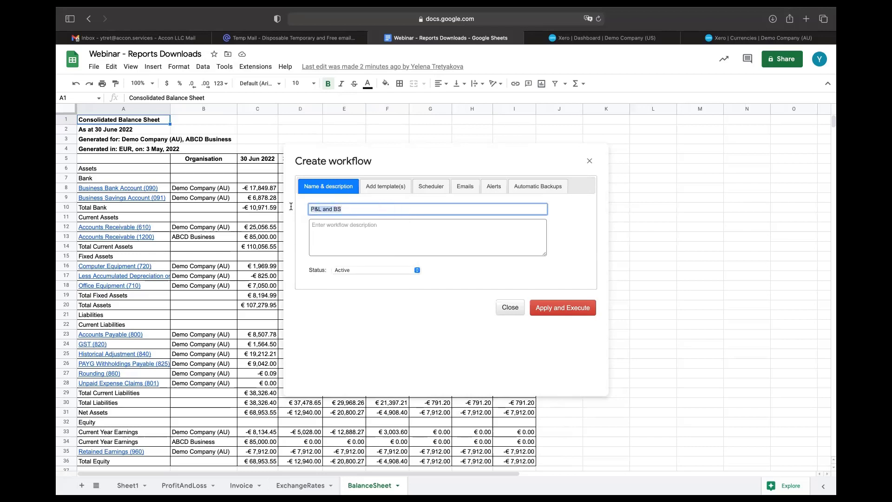
pyautogui.hotkey('ctrl', 'c')
pyautogui.click(336, 226)
pyautogui.hotkey('ctrl', 'v')
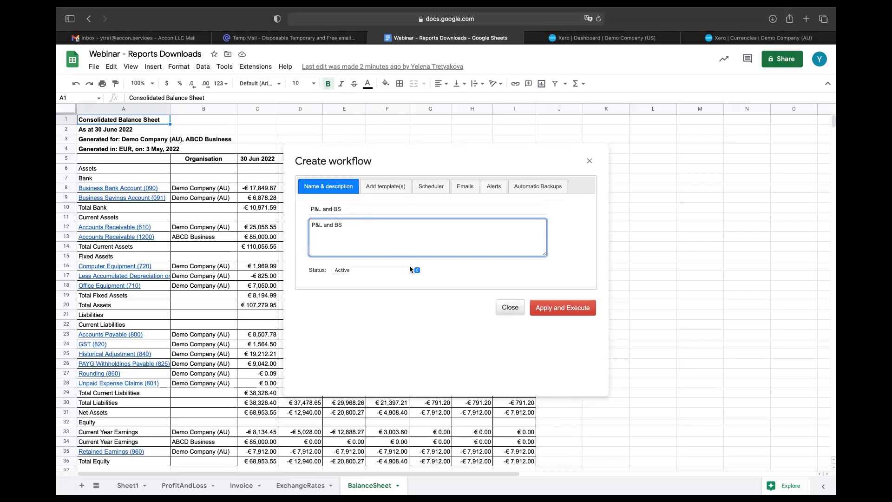
pyautogui.click(416, 270)
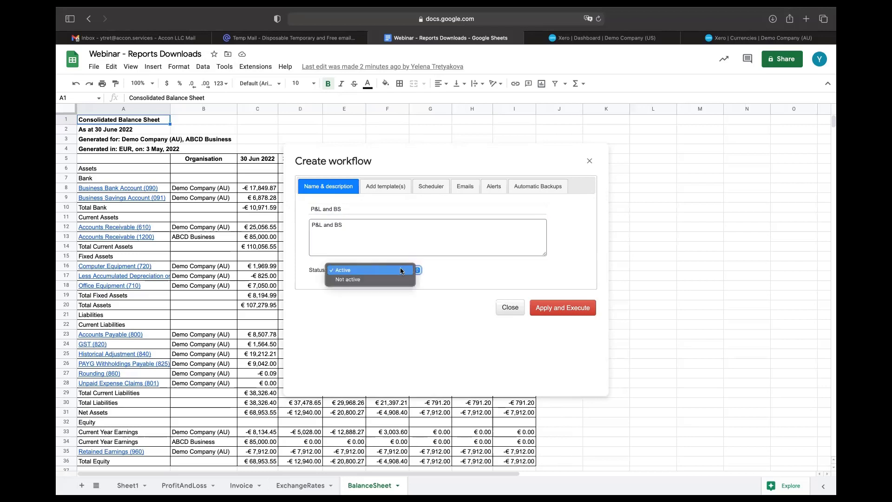
pyautogui.click(400, 269)
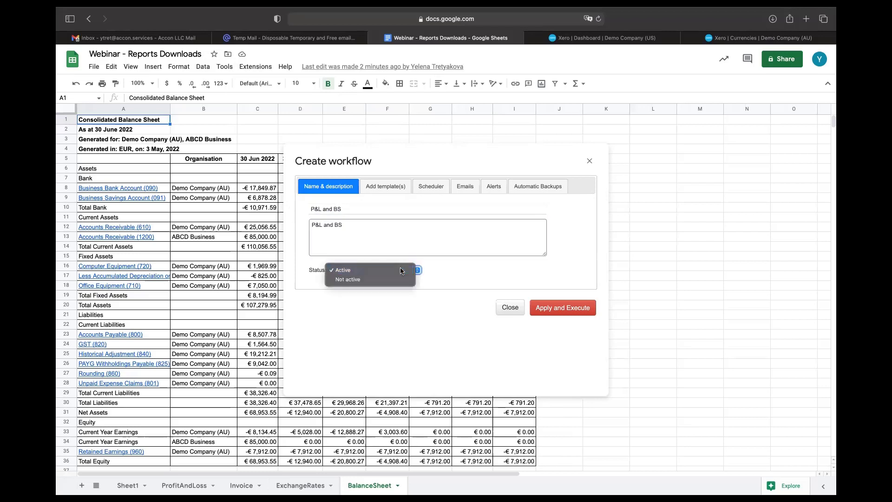
# Step: Add the ProfitAndLoss and BalanceSheet report templates to the workflow
pyautogui.click(387, 190)
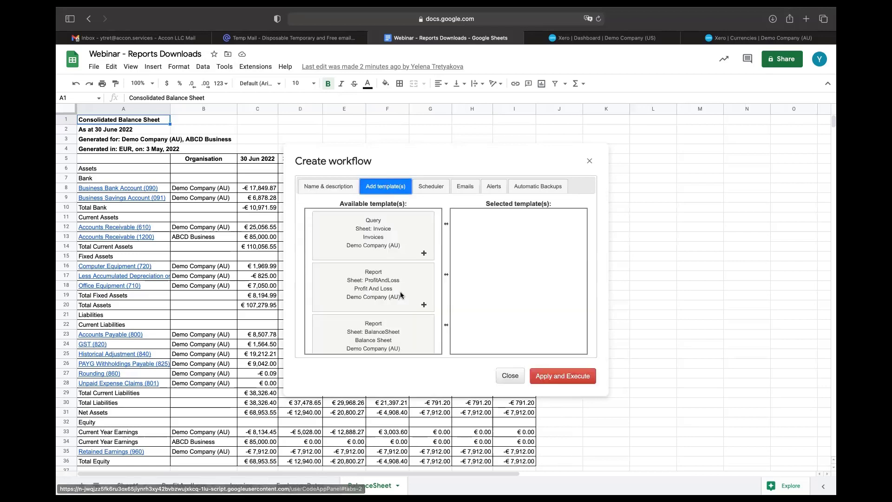
pyautogui.moveTo(394, 288); pyautogui.dragTo(532, 239)
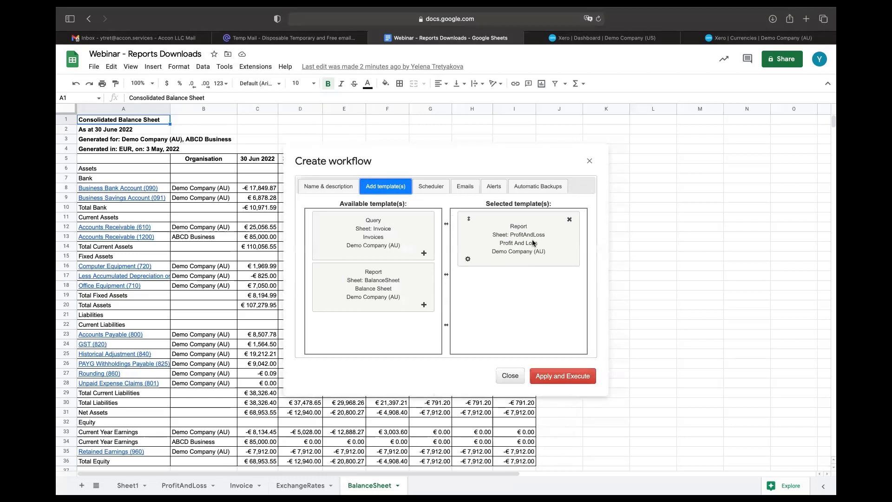
pyautogui.moveTo(382, 284); pyautogui.dragTo(523, 289)
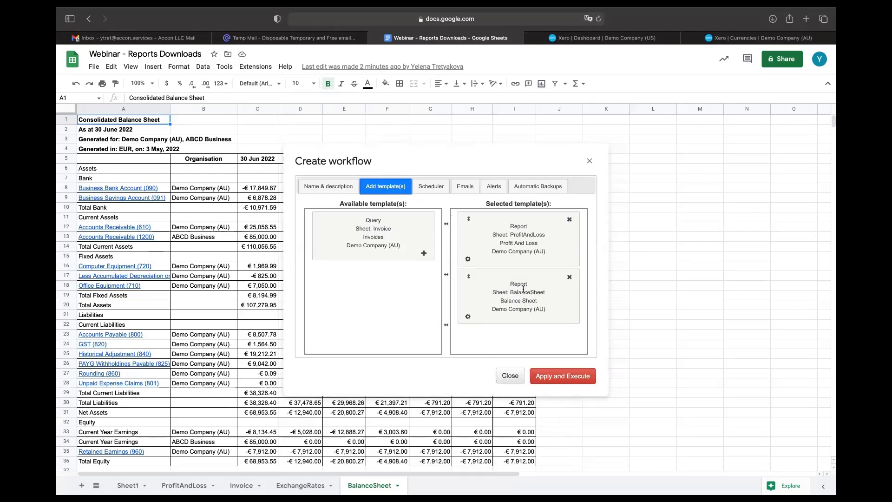
pyautogui.click(430, 188)
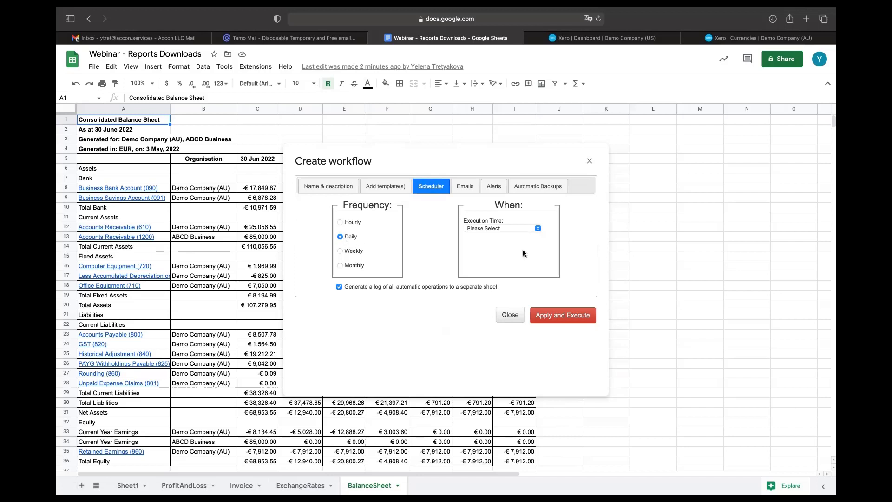
# Step: Schedule the workflow around 3 a.m., keep emailing the spreadsheet link, then apply and execute
pyautogui.click(537, 229)
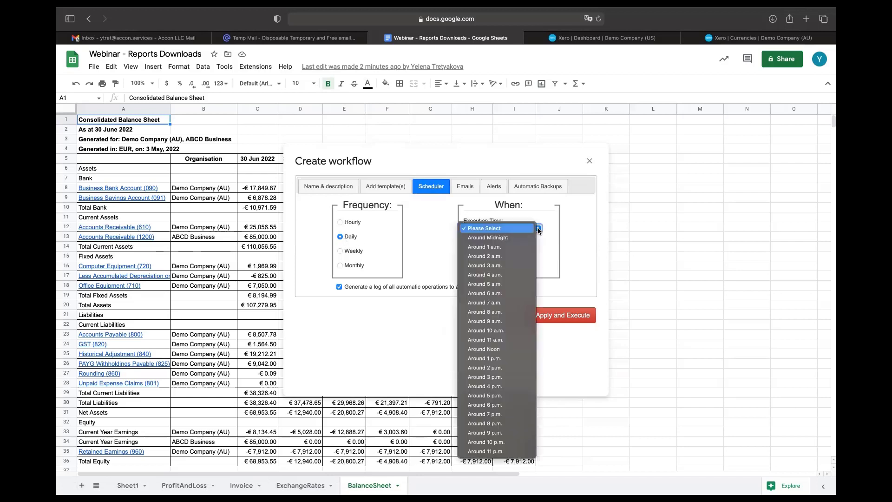
pyautogui.click(519, 265)
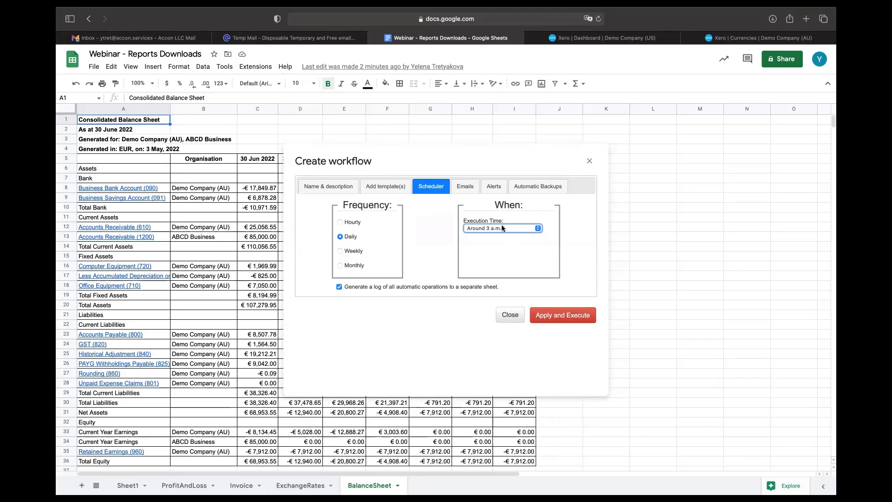
pyautogui.click(468, 187)
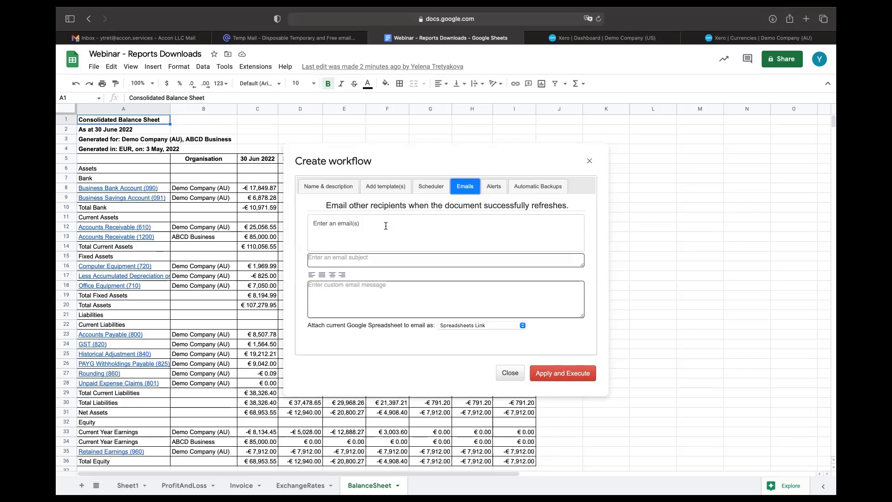
pyautogui.click(523, 325)
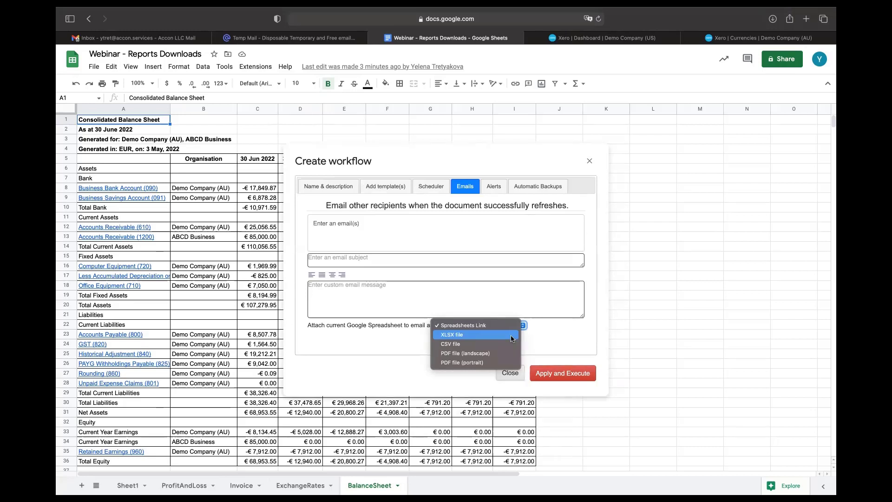
pyautogui.click(436, 186)
pyautogui.click(436, 186)
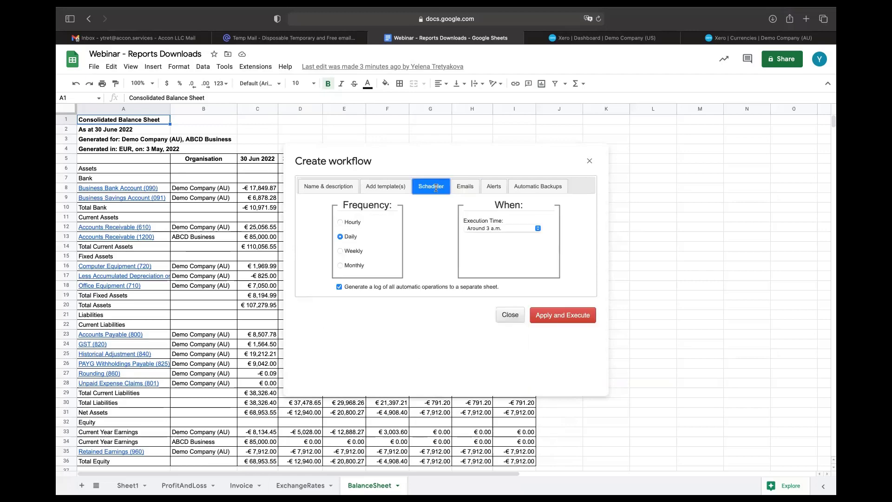
pyautogui.click(579, 320)
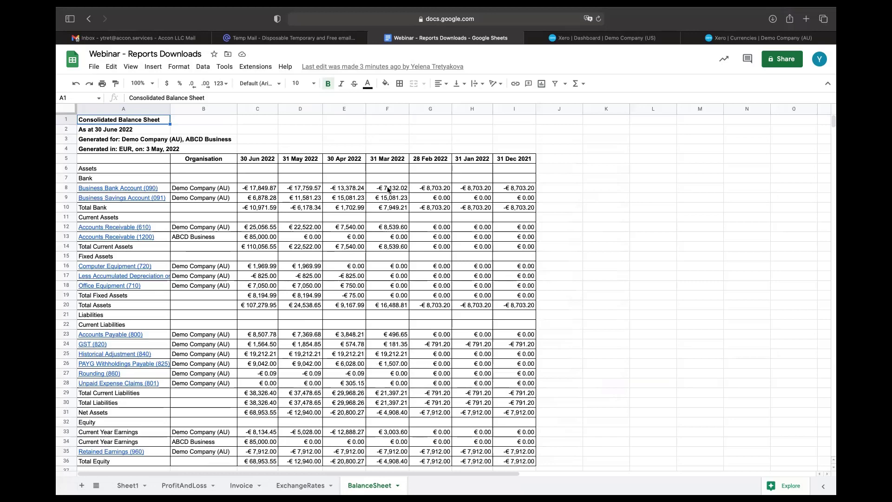
# Step: Reopen the P&L and BS workflow from Update/Modify/Delete Workflows and execute it now
pyautogui.click(255, 67)
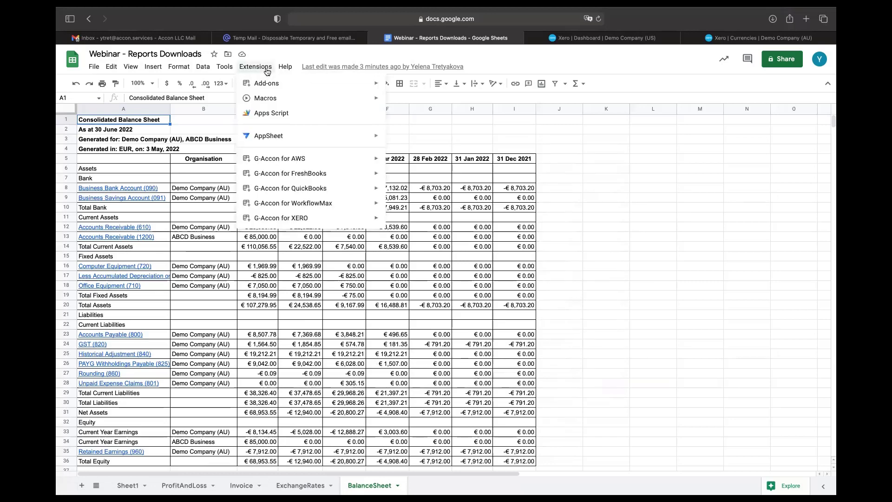
pyautogui.moveTo(334, 217)
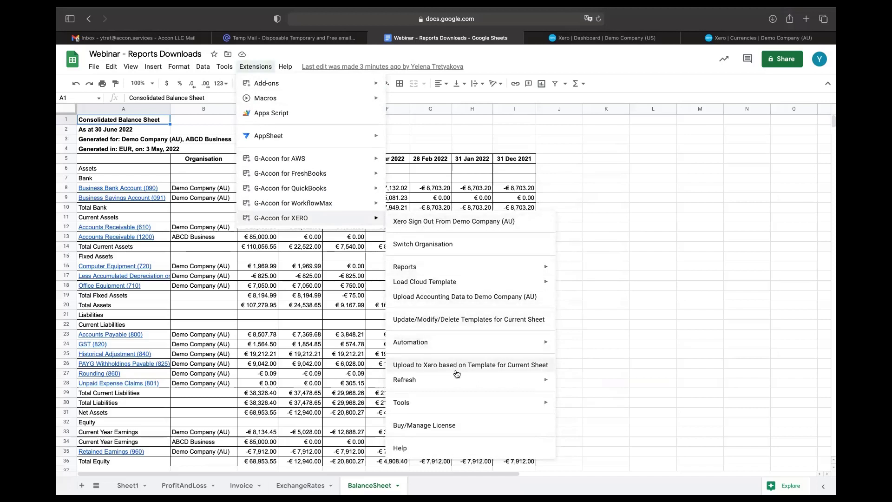
pyautogui.moveTo(459, 348)
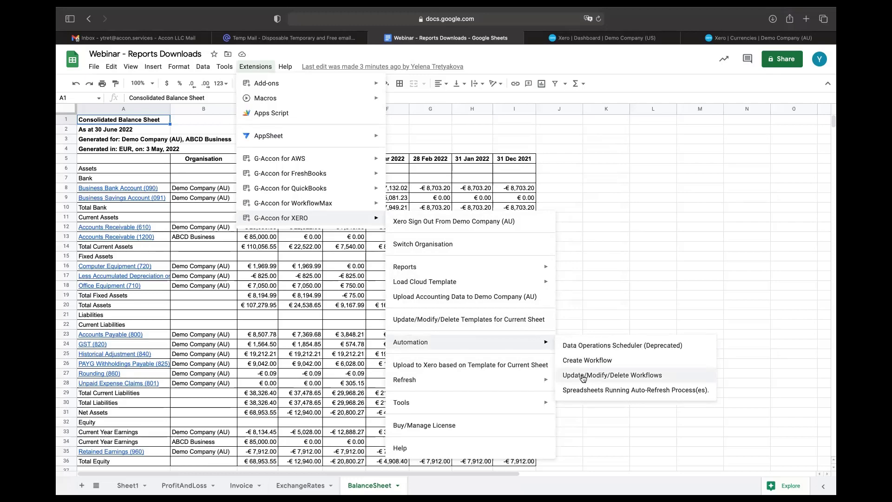
pyautogui.click(583, 375)
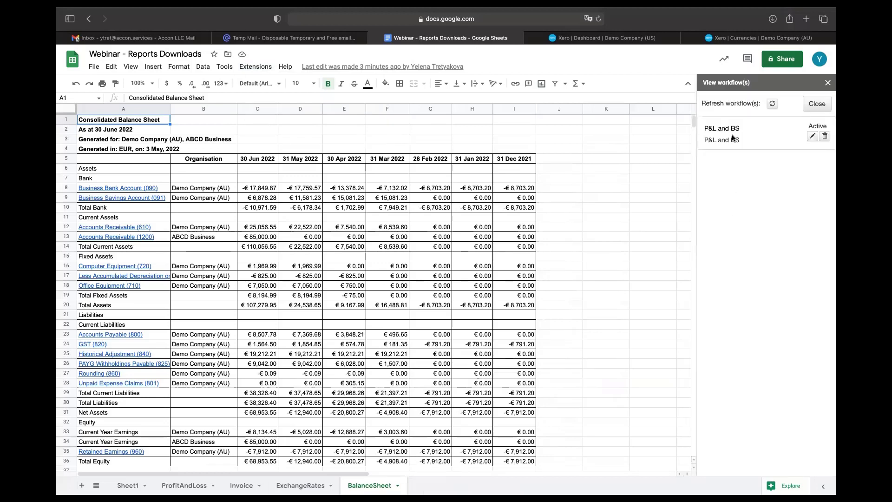
pyautogui.click(726, 130)
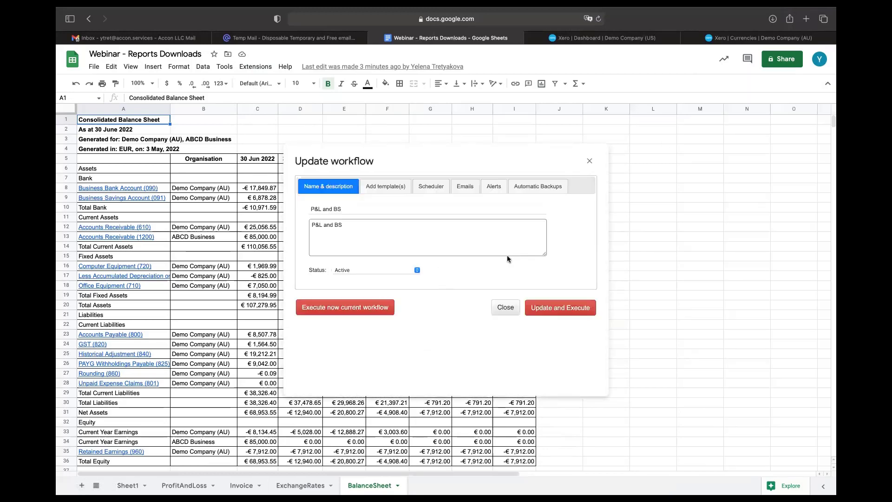
pyautogui.click(371, 309)
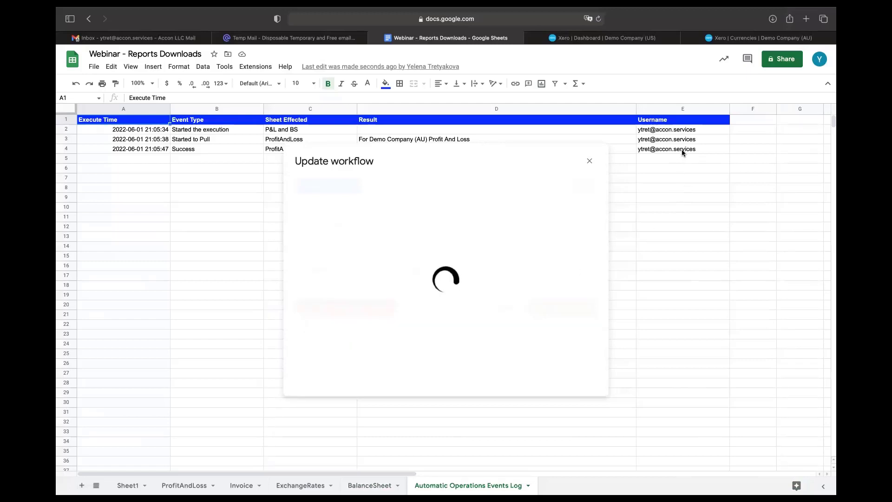
# Step: Inspect the Success entry in cell B4 of the Automatic Operations Events Log
pyautogui.moveTo(678, 162)
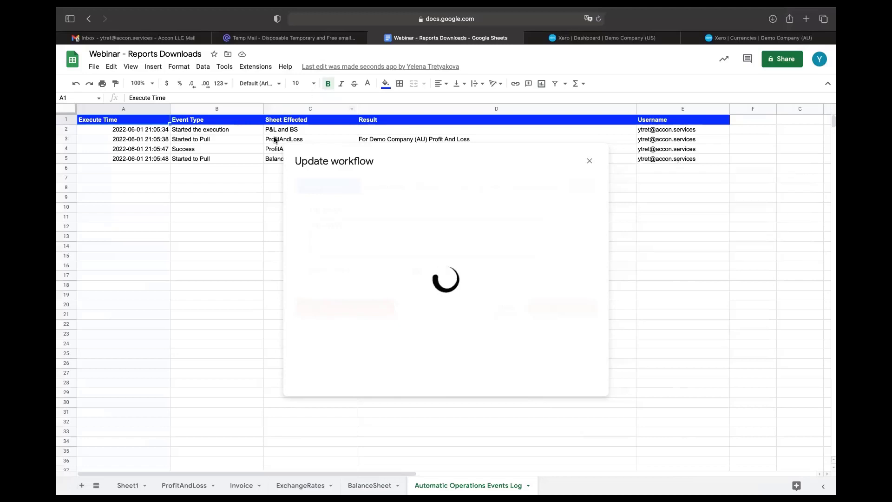
pyautogui.click(218, 149)
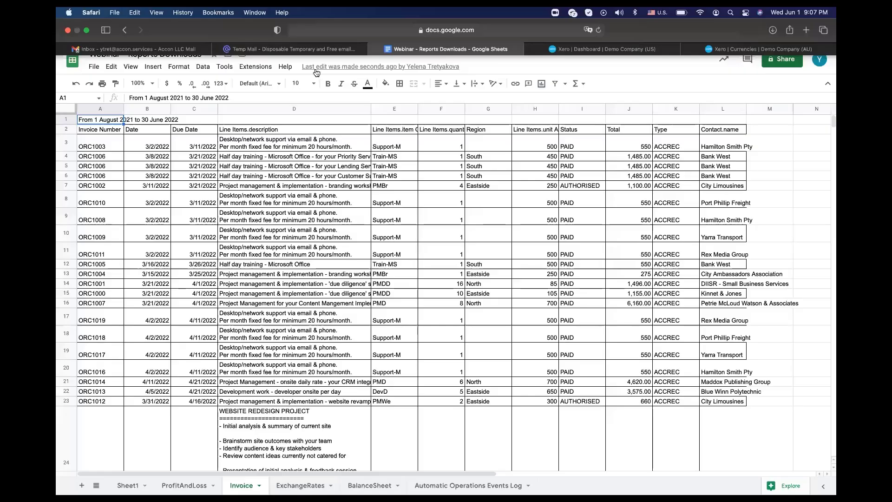
# Step: Open a blank Create Workflow form from G-Accon for XERO's Automation menu
pyautogui.click(256, 66)
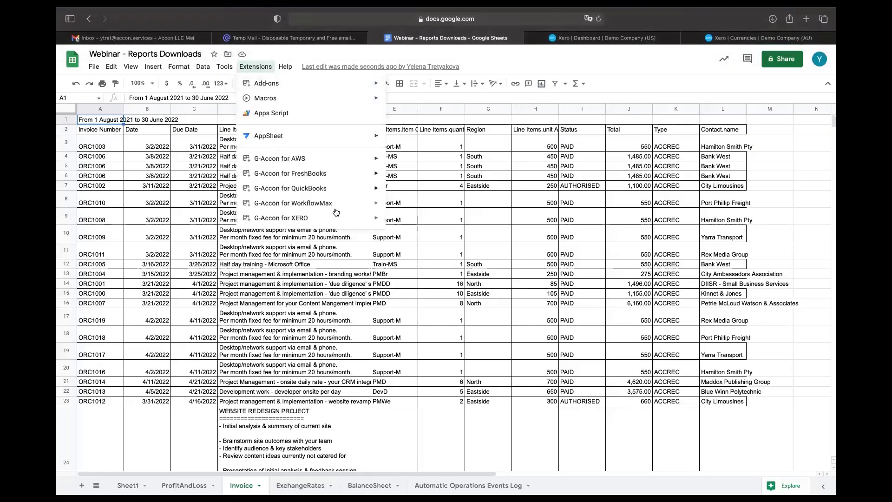
pyautogui.moveTo(339, 219)
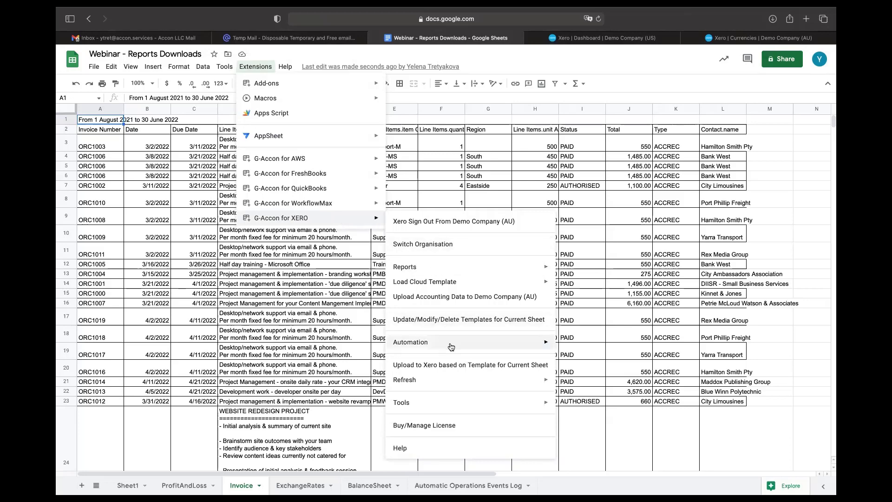
pyautogui.moveTo(498, 345)
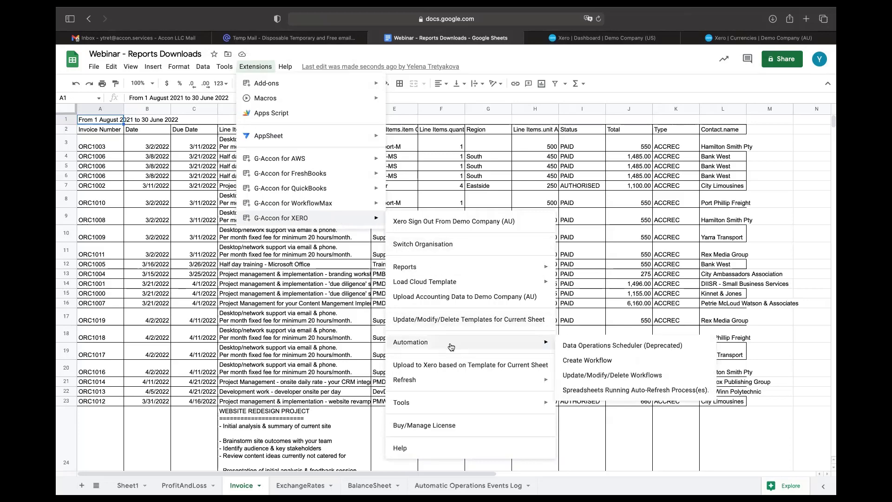
pyautogui.click(590, 361)
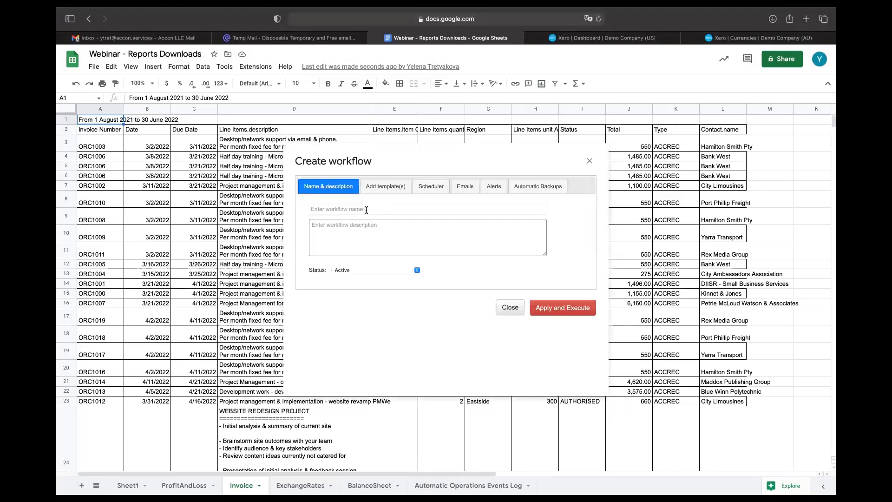
# Step: Name the workflow 'Invoices', paste the name as its description, and add the Invoice template
pyautogui.click(366, 209)
pyautogui.write('Invoices')
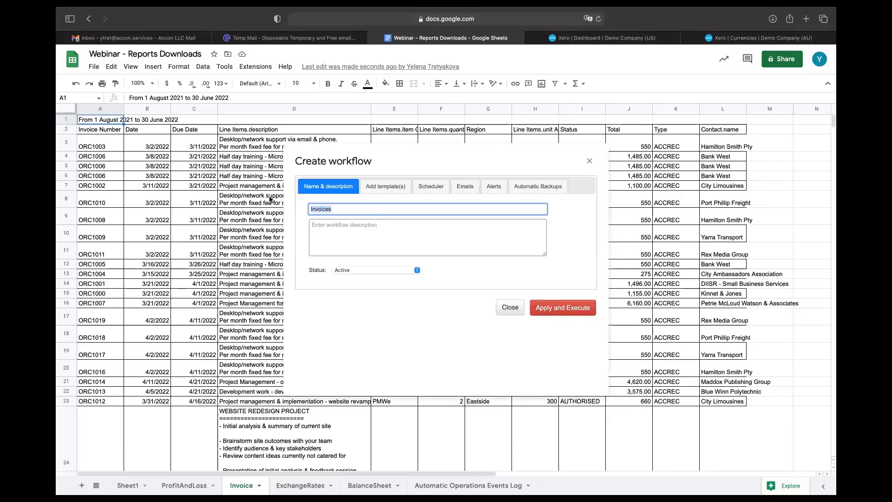
pyautogui.click(334, 225)
pyautogui.write('Invoices')
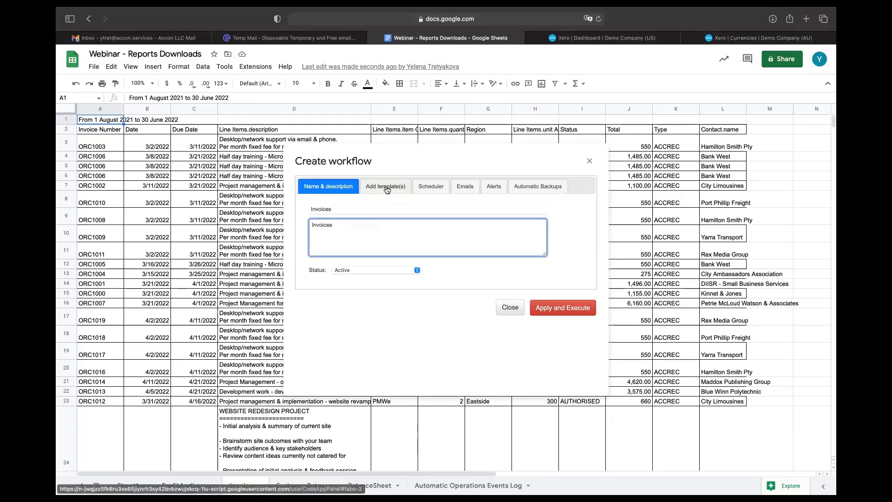
pyautogui.click(386, 186)
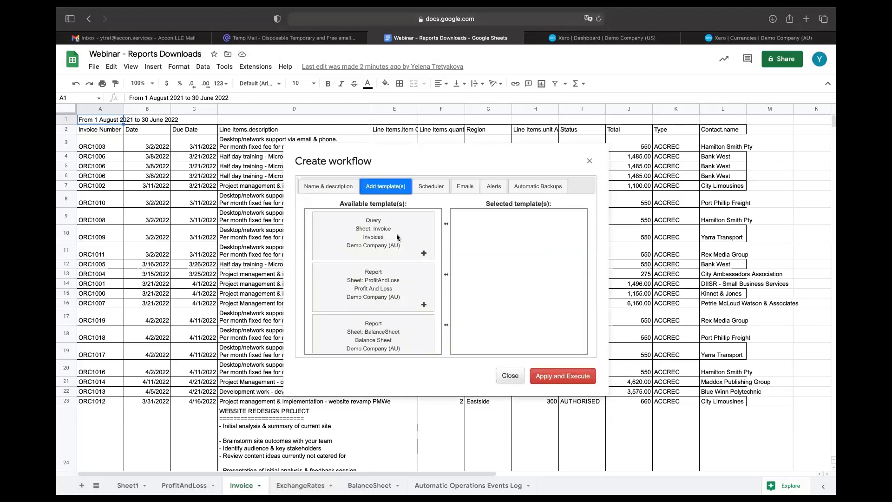
pyautogui.moveTo(399, 238); pyautogui.dragTo(520, 227)
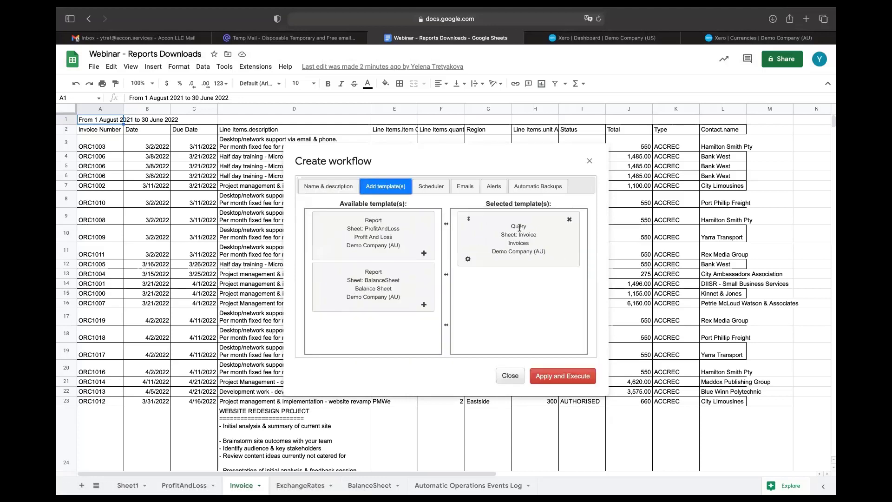
pyautogui.click(434, 188)
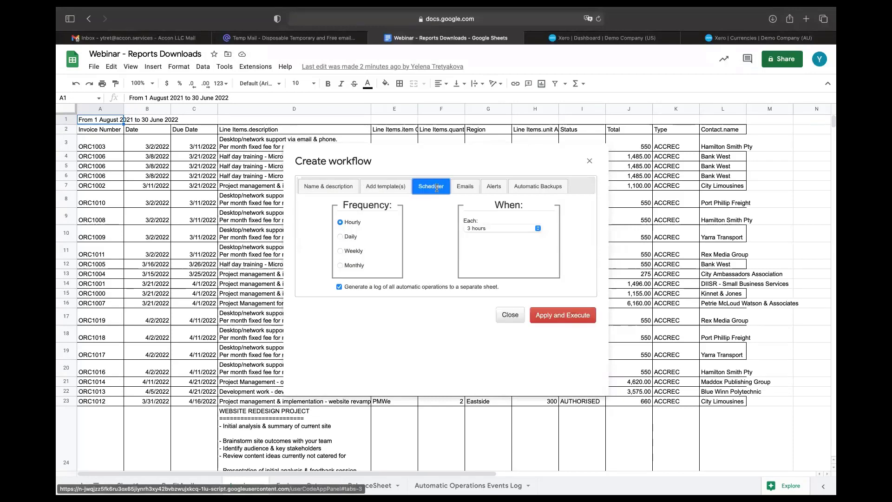
# Step: Schedule it every 5 hours, add an email recipient with the spreadsheet link, then apply and execute
pyautogui.click(538, 230)
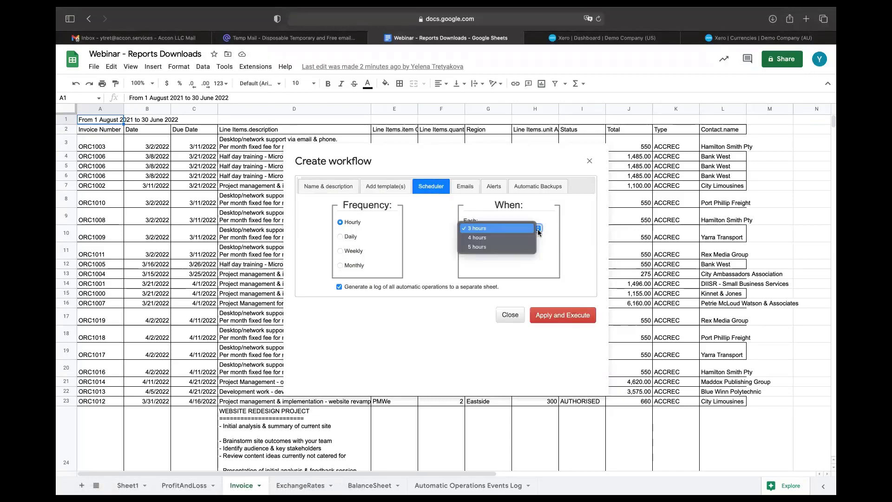
pyautogui.click(526, 251)
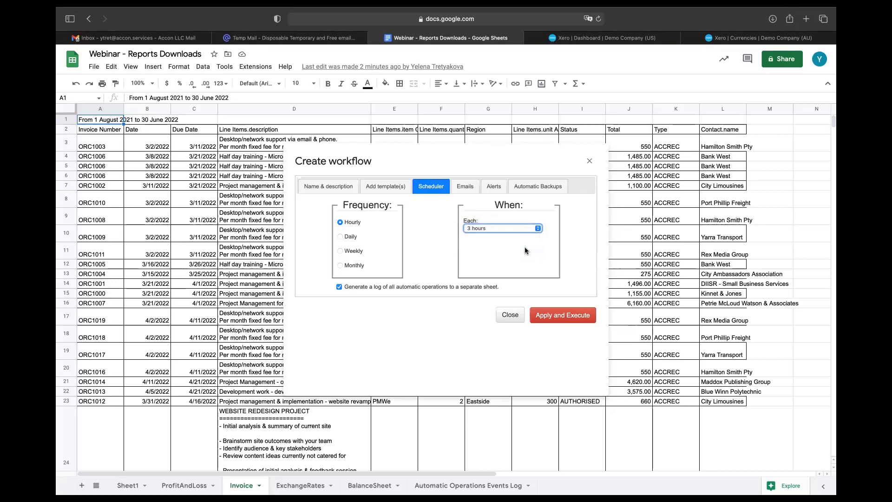
pyautogui.click(469, 184)
pyautogui.click(417, 222)
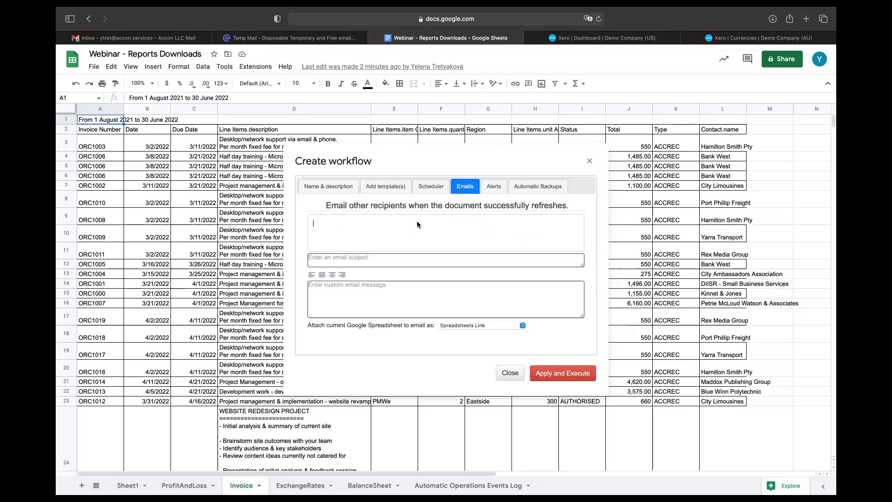
pyautogui.click(523, 324)
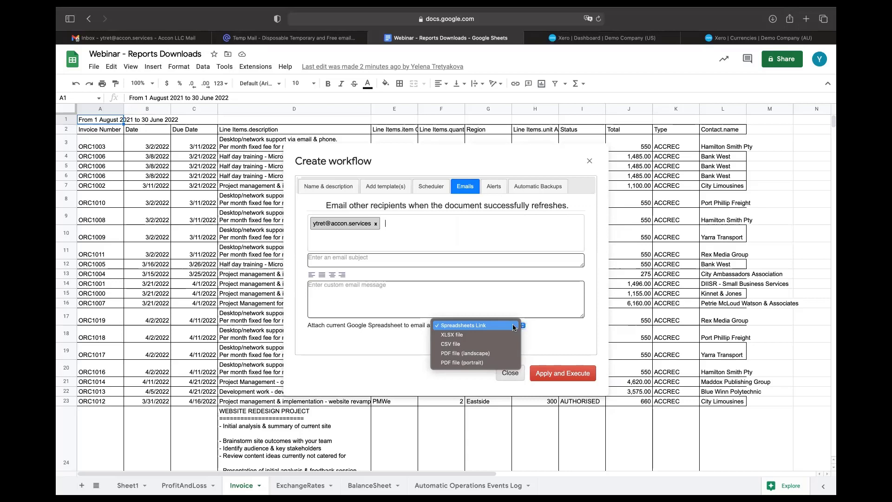
pyautogui.click(511, 327)
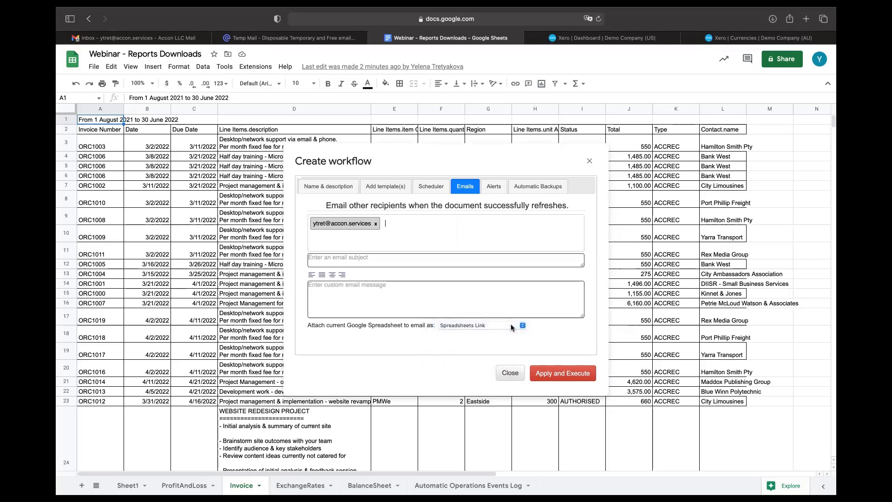
pyautogui.click(582, 375)
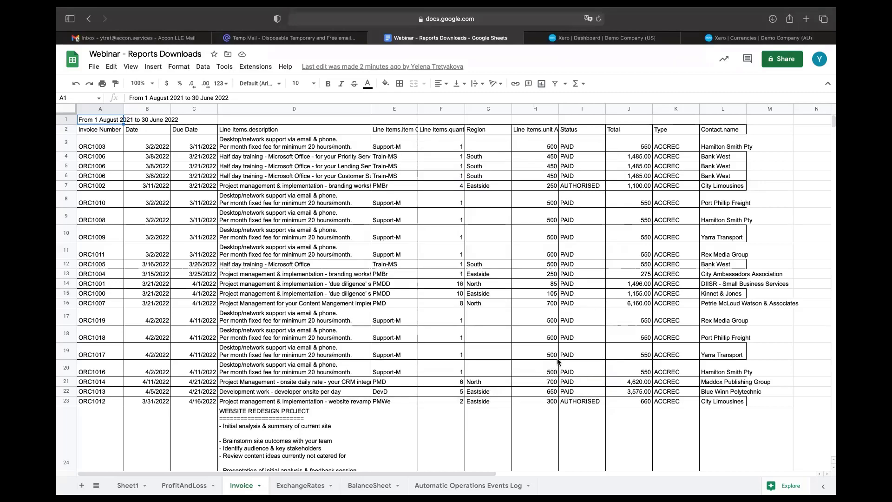
# Step: From G-Accon for XERO's Update/Modify/Delete Workflows list, edit and rerun the Invoices workflow
pyautogui.click(256, 68)
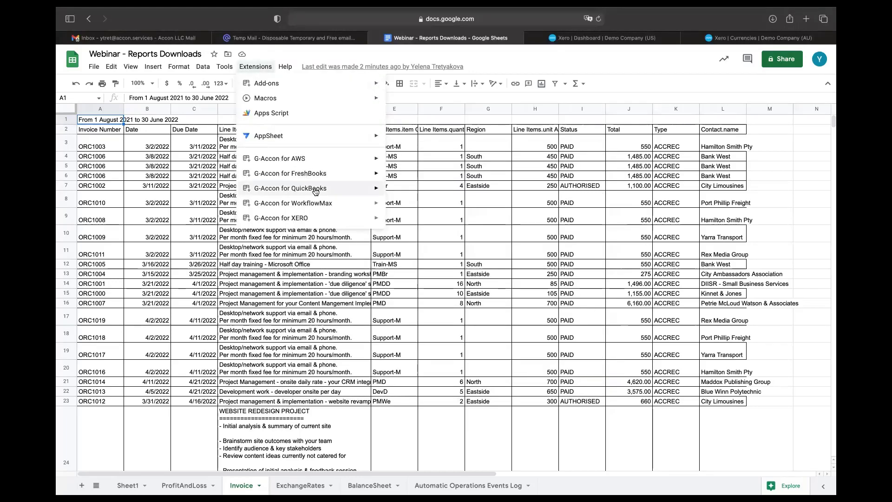
pyautogui.moveTo(327, 219)
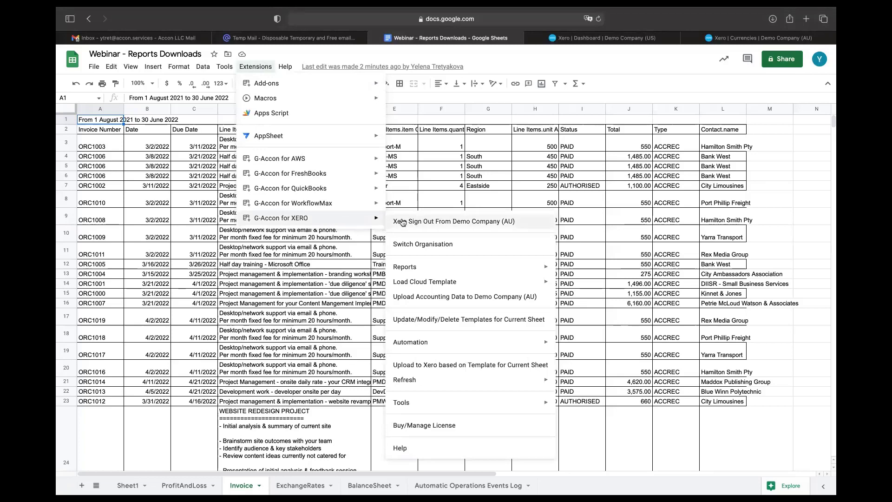
pyautogui.moveTo(446, 348)
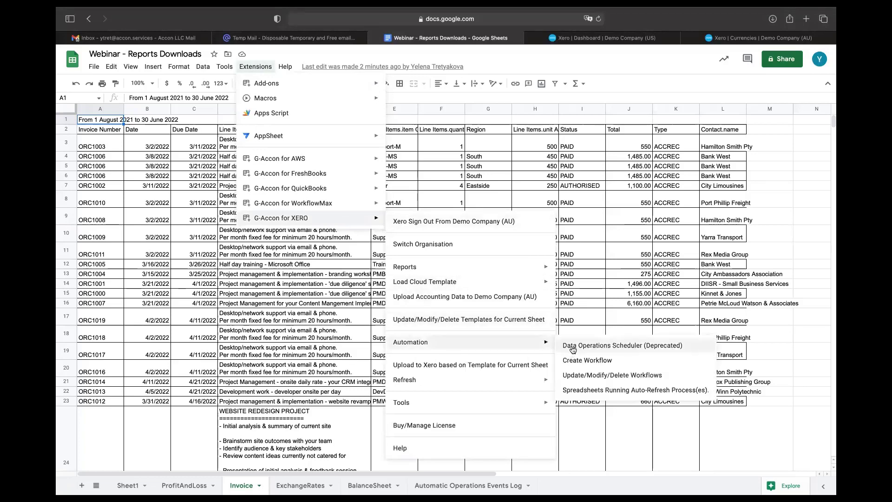
pyautogui.click(584, 376)
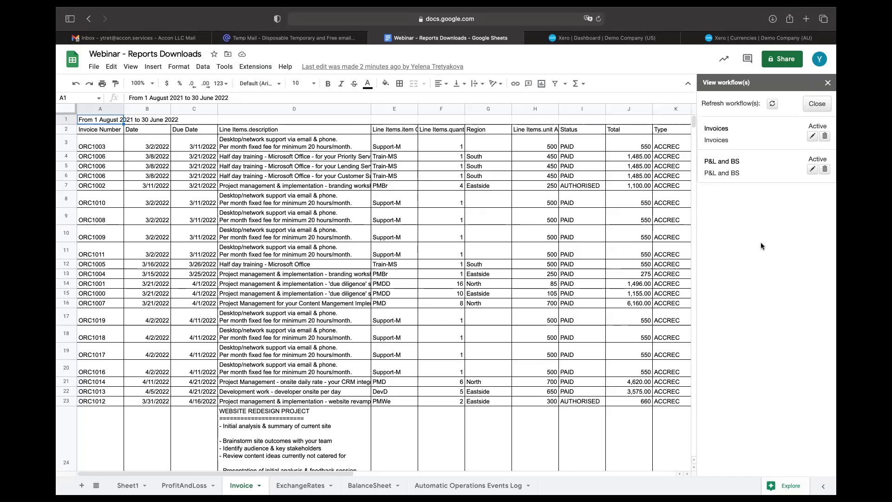
pyautogui.click(717, 132)
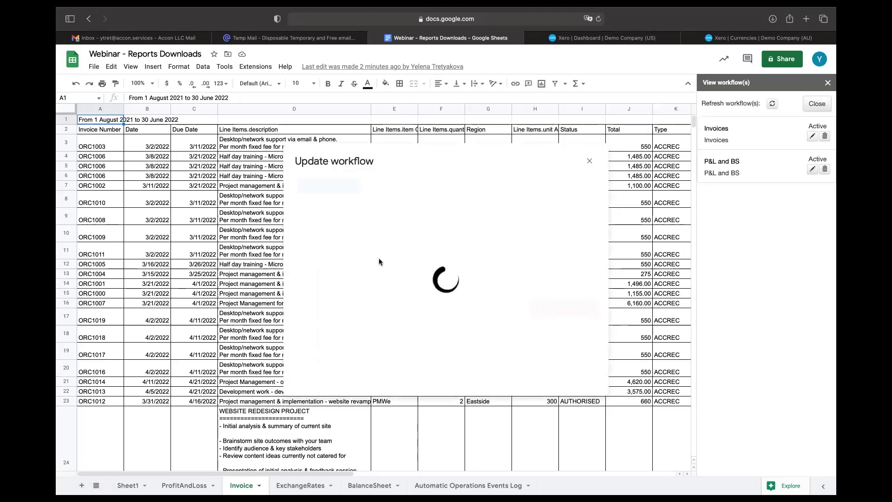
pyautogui.click(343, 306)
# Step: Close the workflows sidebar, confirm the email-sent entry in the events log, then go to Gmail
pyautogui.click(828, 84)
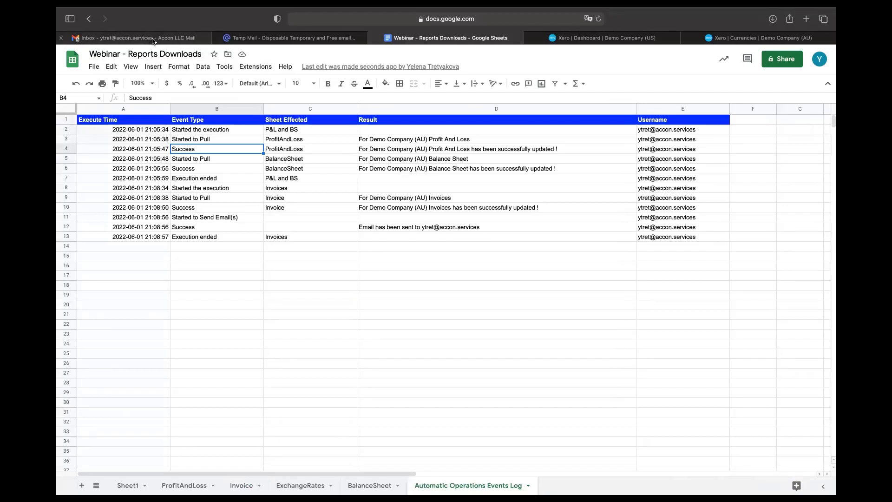
pyautogui.click(441, 228)
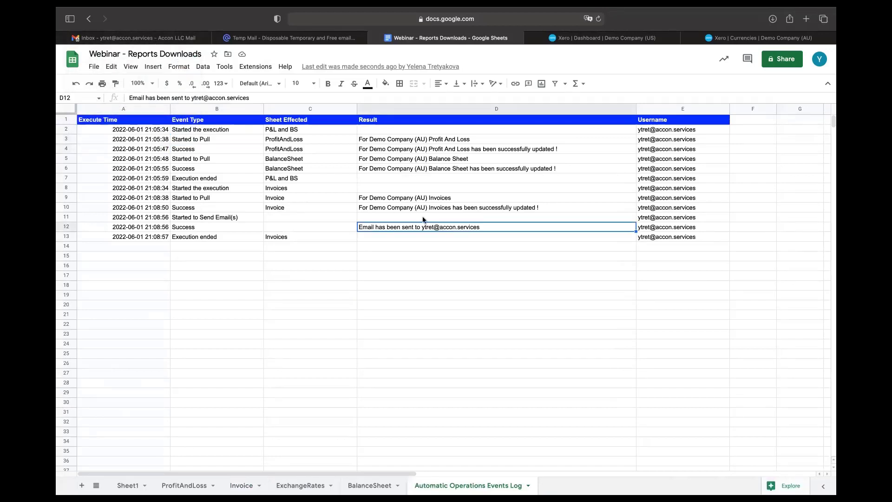
pyautogui.click(169, 41)
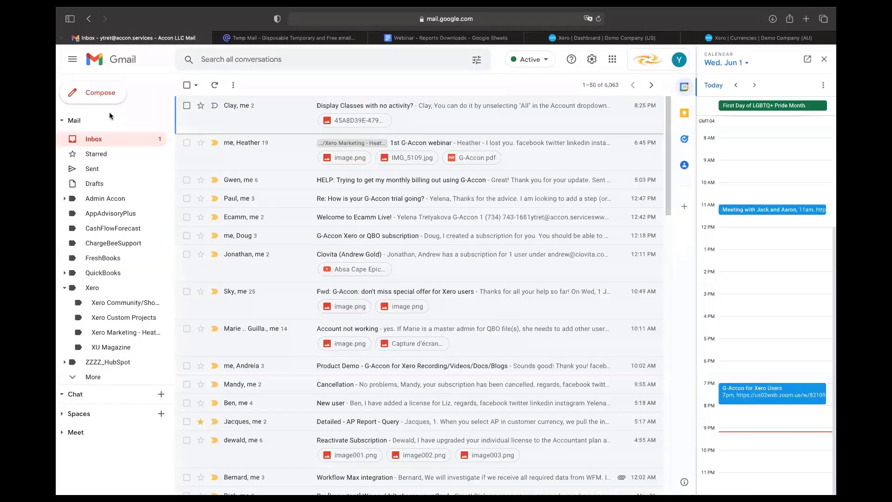
# Step: Close the calendar panel and open the (no subject) email's spreadsheet link
pyautogui.click(825, 59)
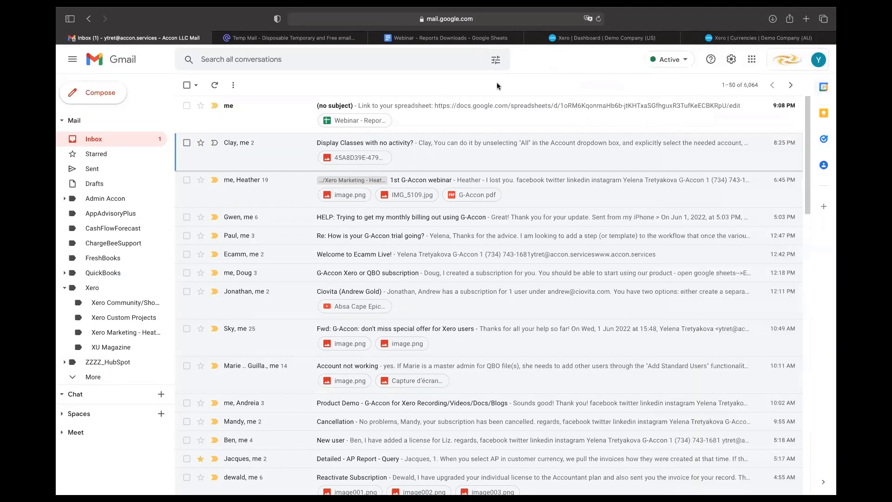
pyautogui.click(334, 106)
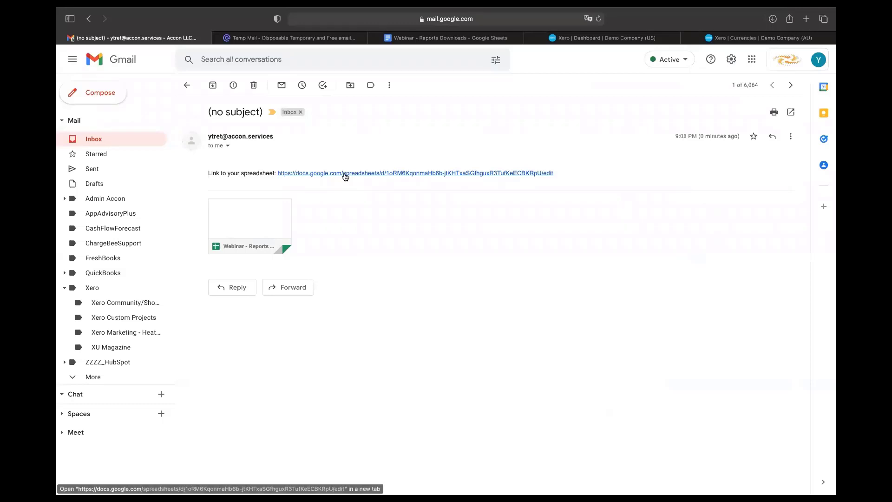
pyautogui.click(344, 174)
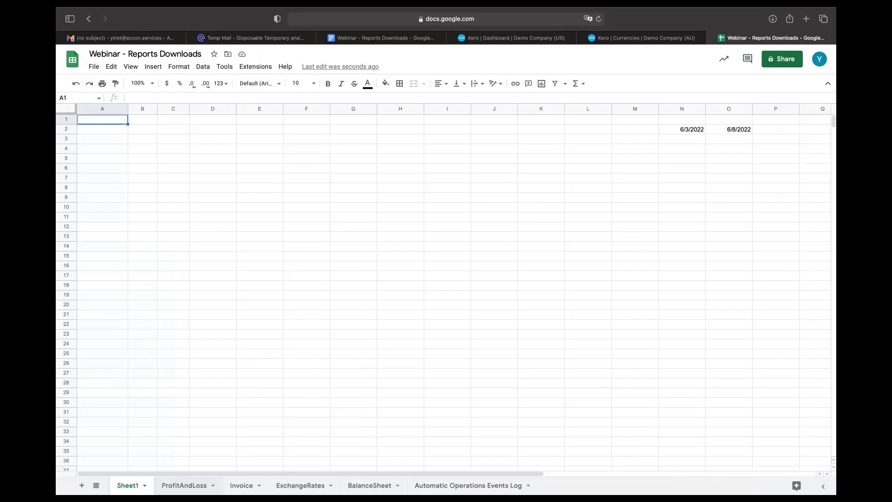
# Step: Review the ProfitAndLoss, Invoice, ExchangeRates, BalanceSheet and Automatic Operations Events Log sheets in the linked copy
pyautogui.click(184, 485)
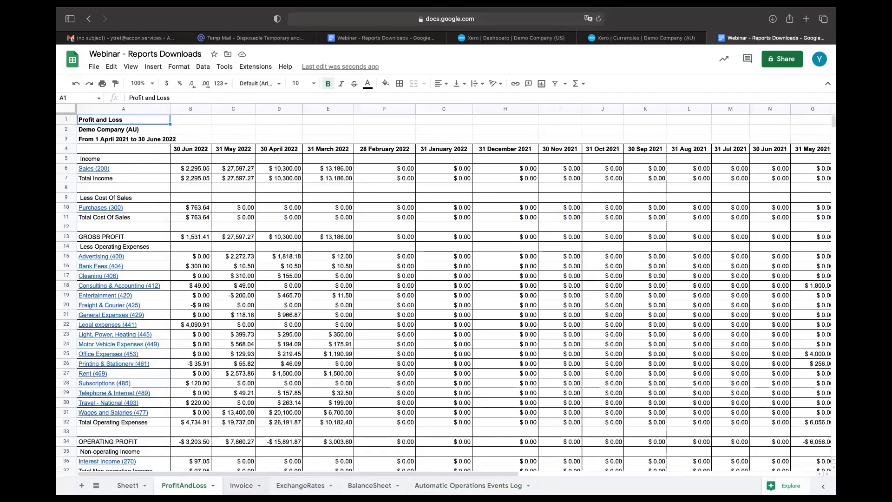
pyautogui.click(241, 485)
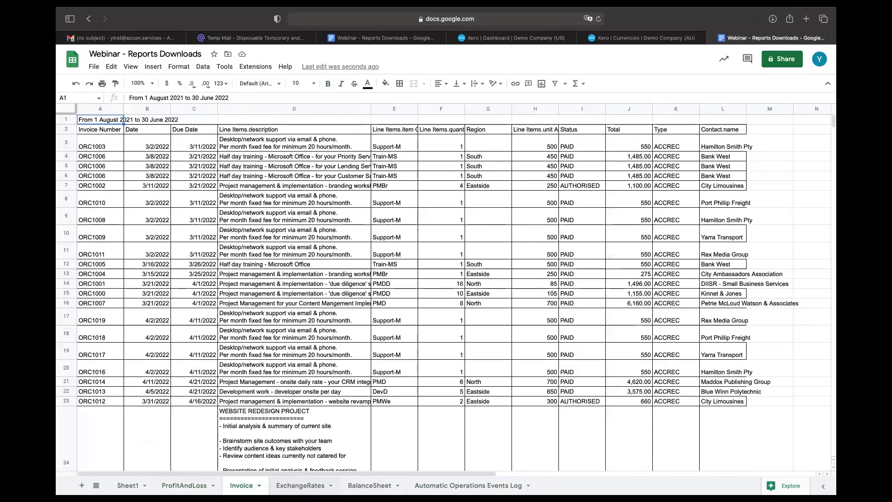
pyautogui.click(300, 485)
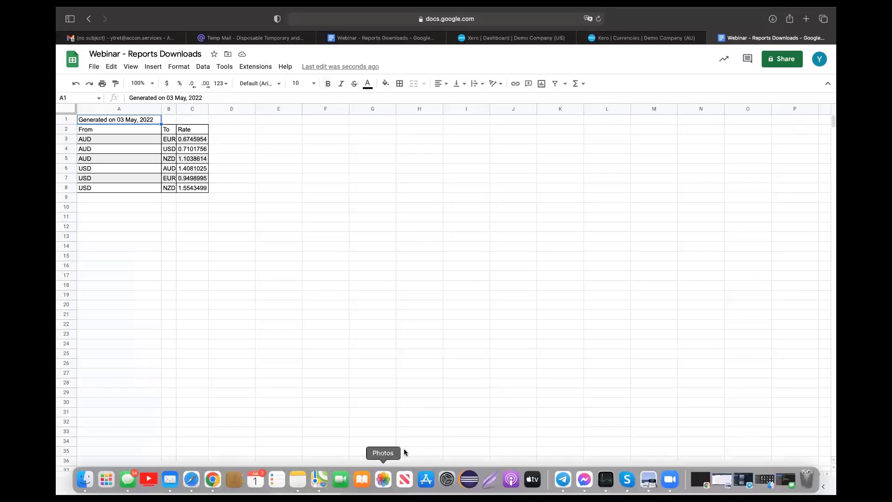
pyautogui.click(369, 486)
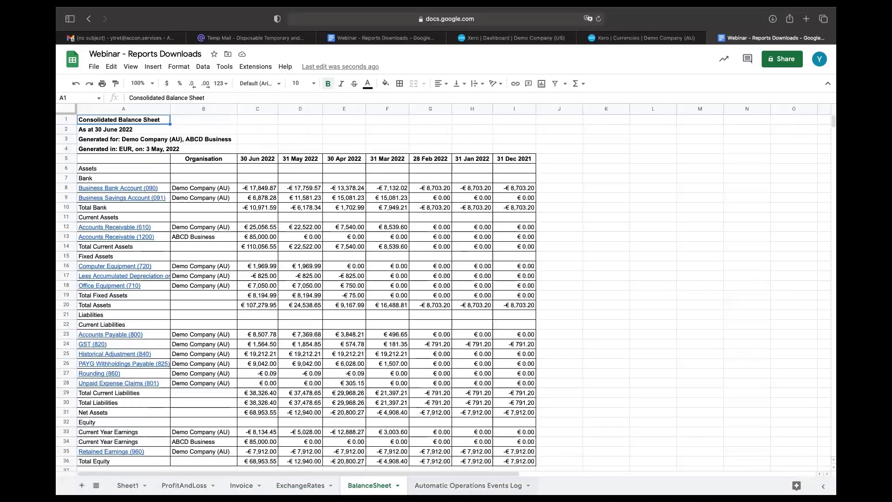
pyautogui.click(468, 485)
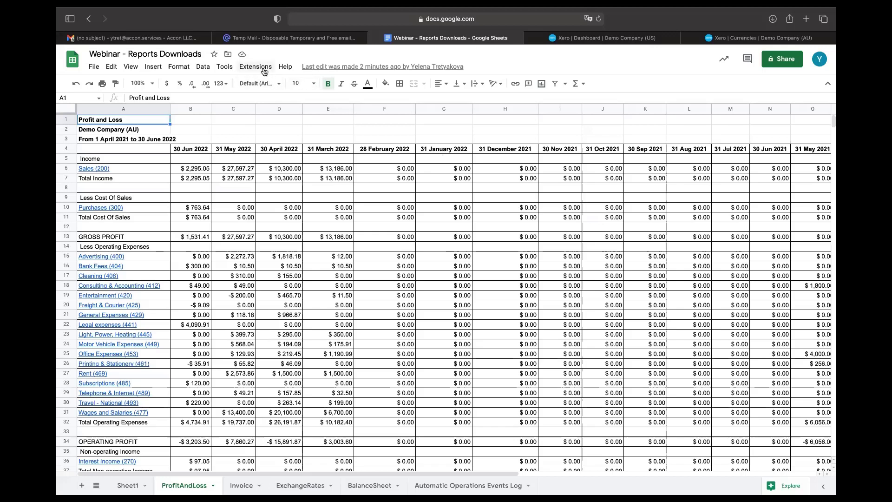
pyautogui.click(262, 68)
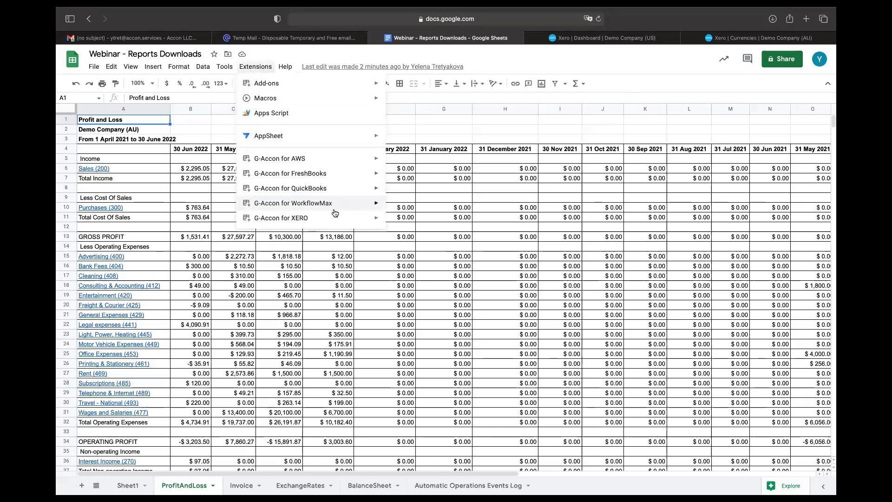
pyautogui.moveTo(338, 219)
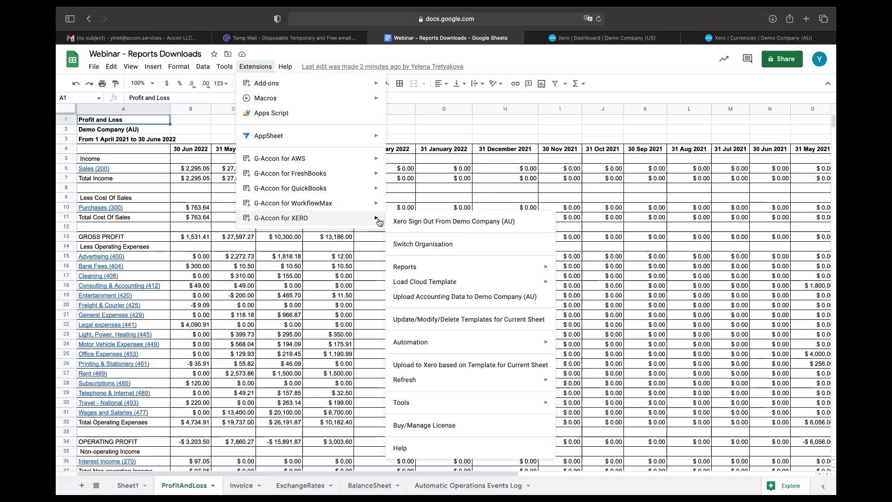
pyautogui.click(450, 297)
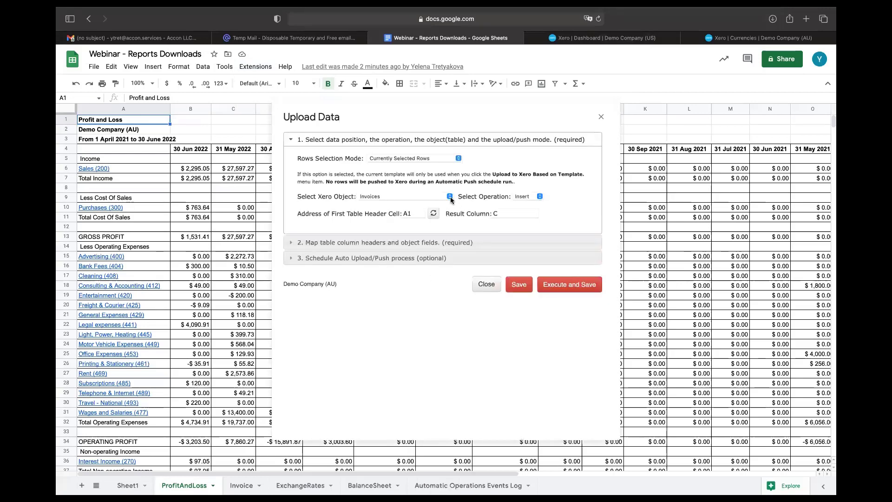
pyautogui.click(450, 197)
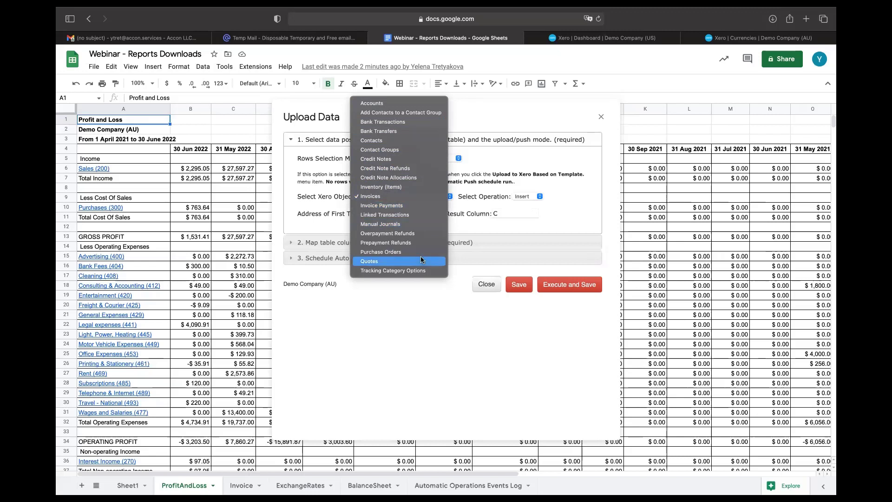
pyautogui.click(602, 119)
pyautogui.click(601, 118)
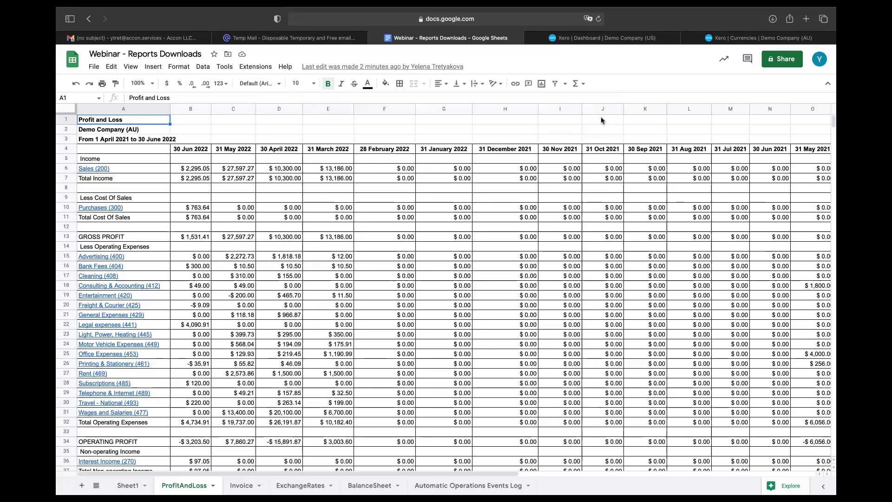